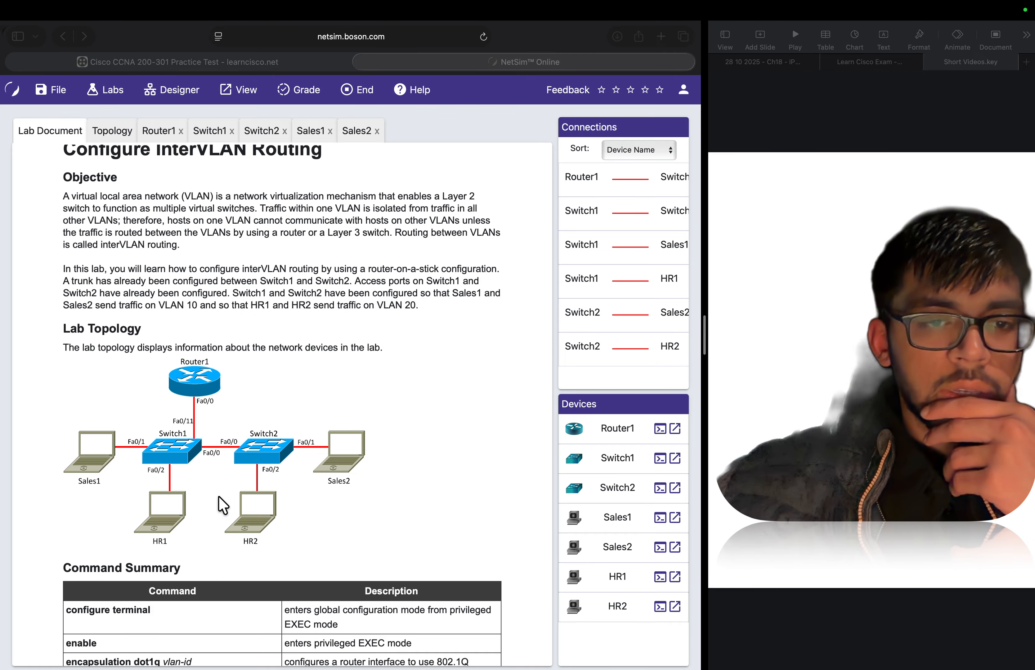
Open Switch1's console and enter global configuration mode using enable and conf t
{"action": "scroll", "coordinate": [284, 511], "scroll_direction": "down", "scroll_amount": 5}
{"action": "scroll", "coordinate": [287, 513], "scroll_direction": "up", "scroll_amount": 8}
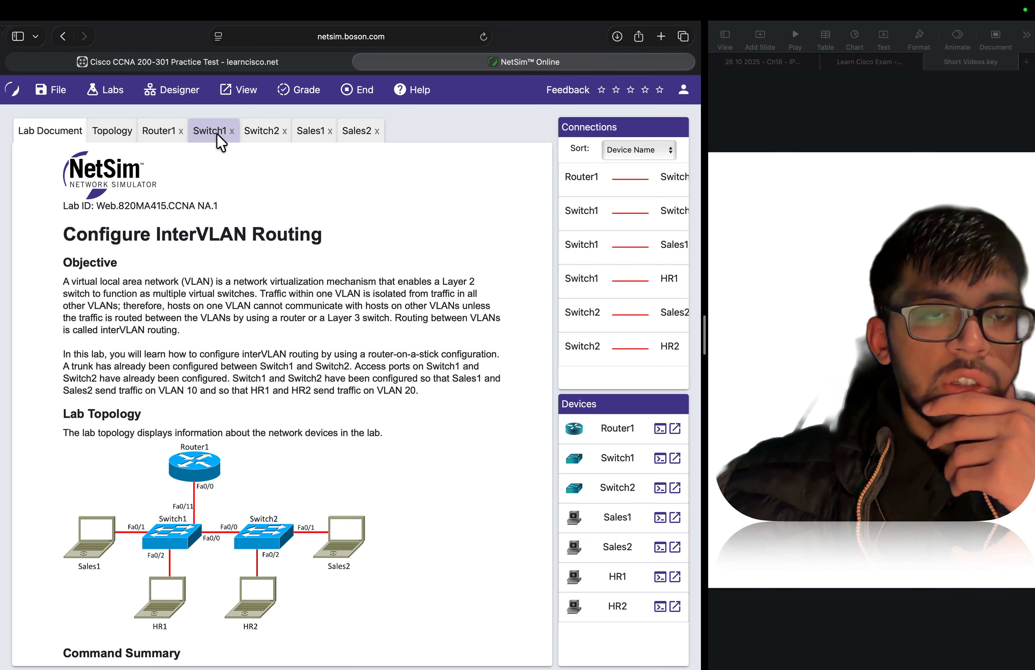
{"action": "left_click", "coordinate": [220, 140]}
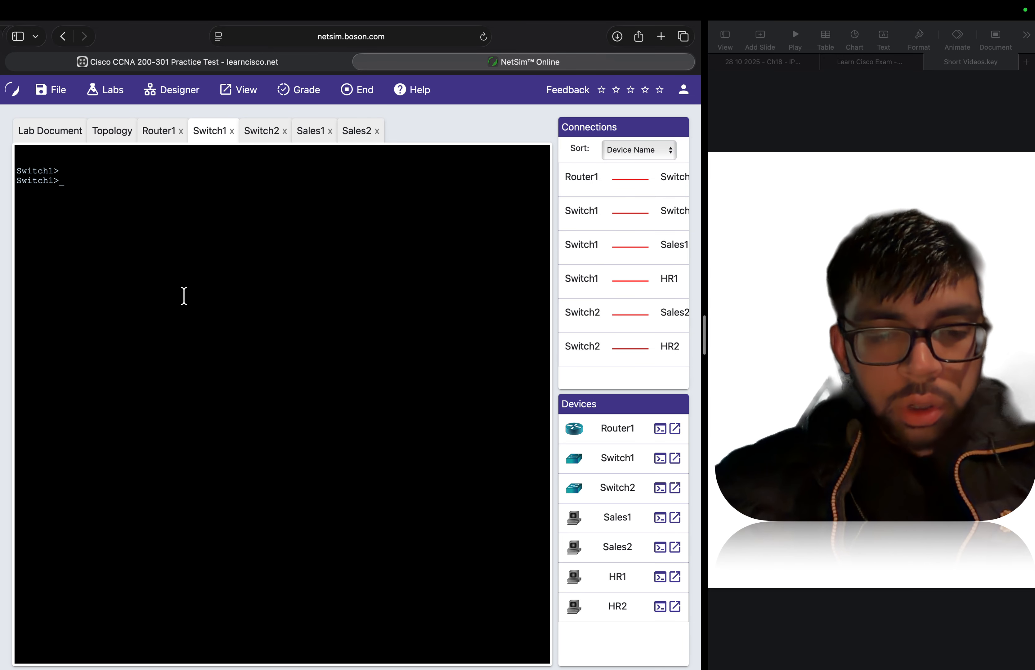
{"action": "key", "text": "Return"}
{"action": "key", "text": "Return"}
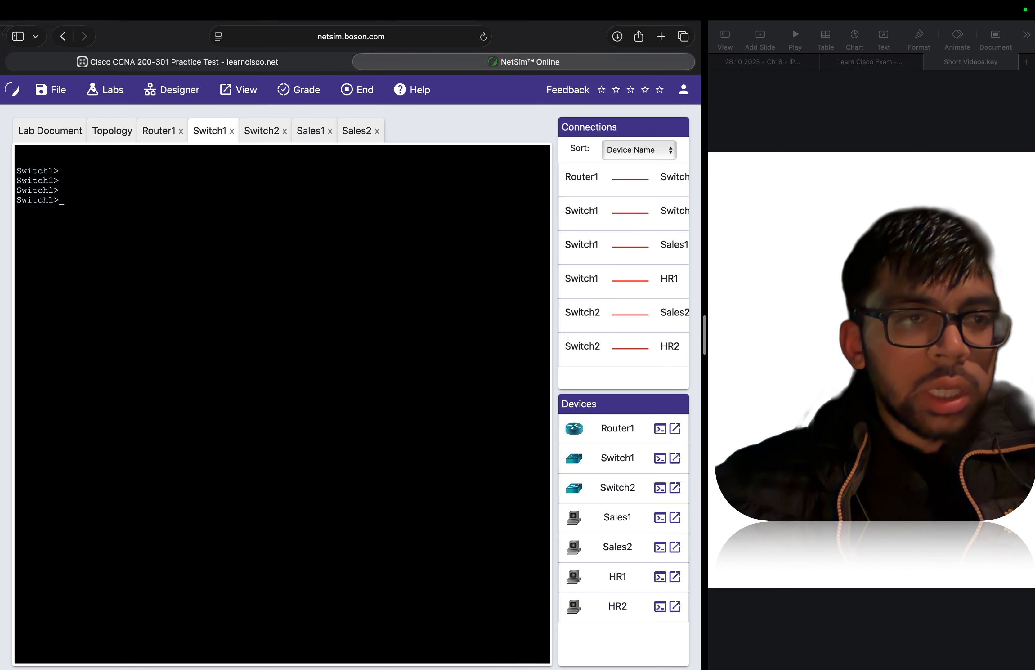
{"action": "type", "text": "enable"}
{"action": "key", "text": "BackSpace"}
{"action": "key", "text": "BackSpace"}
{"action": "key", "text": "BackSpace"}
{"action": "key", "text": "BackSpace"}
{"action": "key", "text": "BackSpace"}
{"action": "key", "text": "BackSpace"}
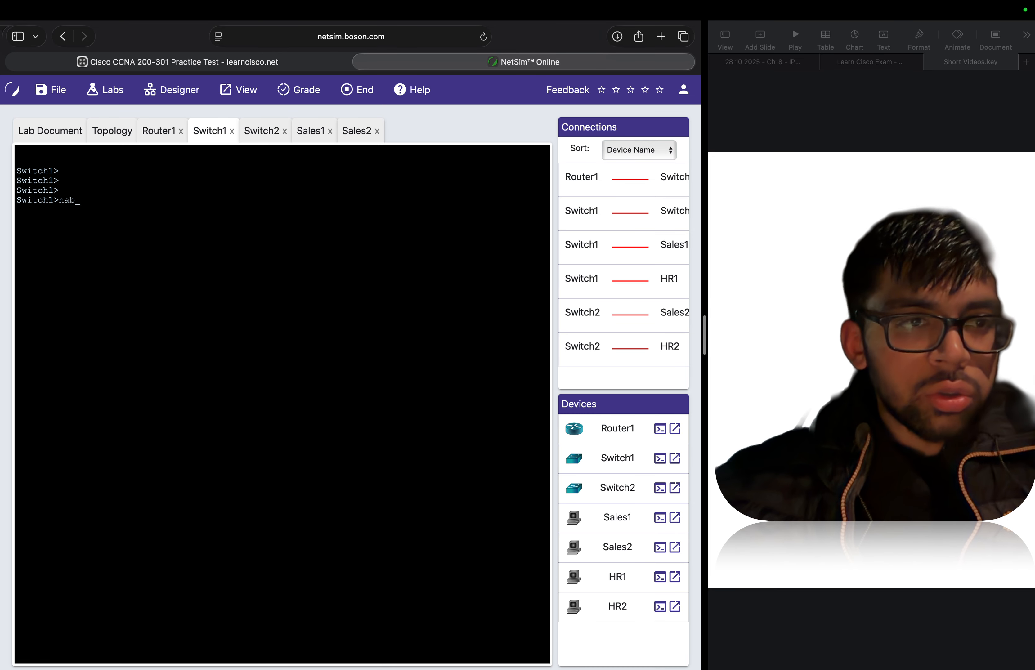
{"action": "type", "text": "enable"}
{"action": "key", "text": "Return"}
{"action": "type", "text": "conf t"}
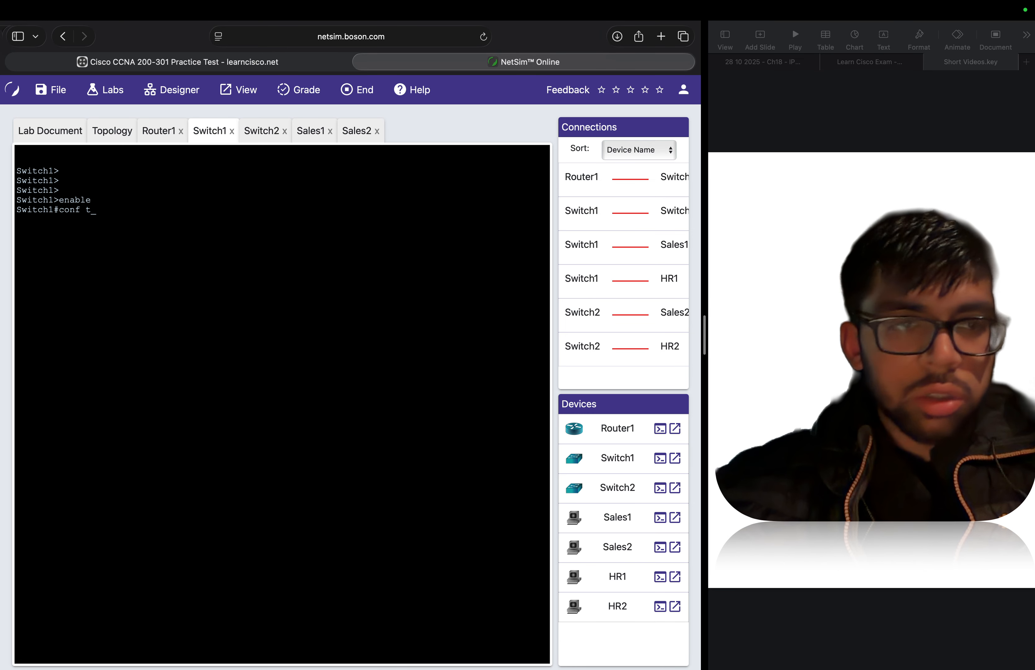
{"action": "key", "text": "Return"}
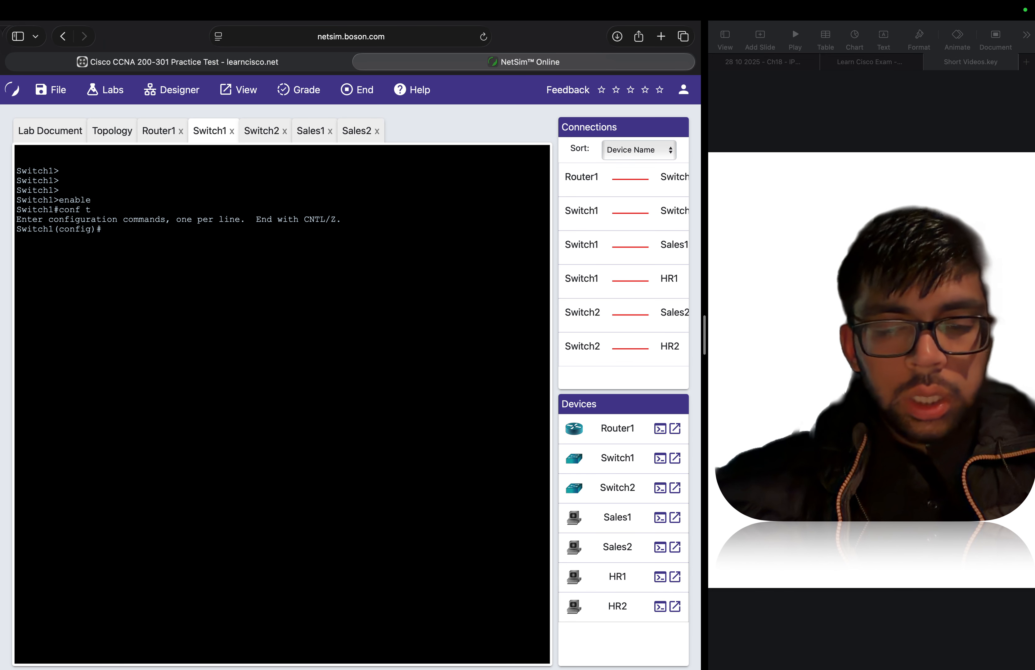
Try the switchport mode trunk command in Switch1's global configuration mode
{"action": "type", "text": "switchp"}
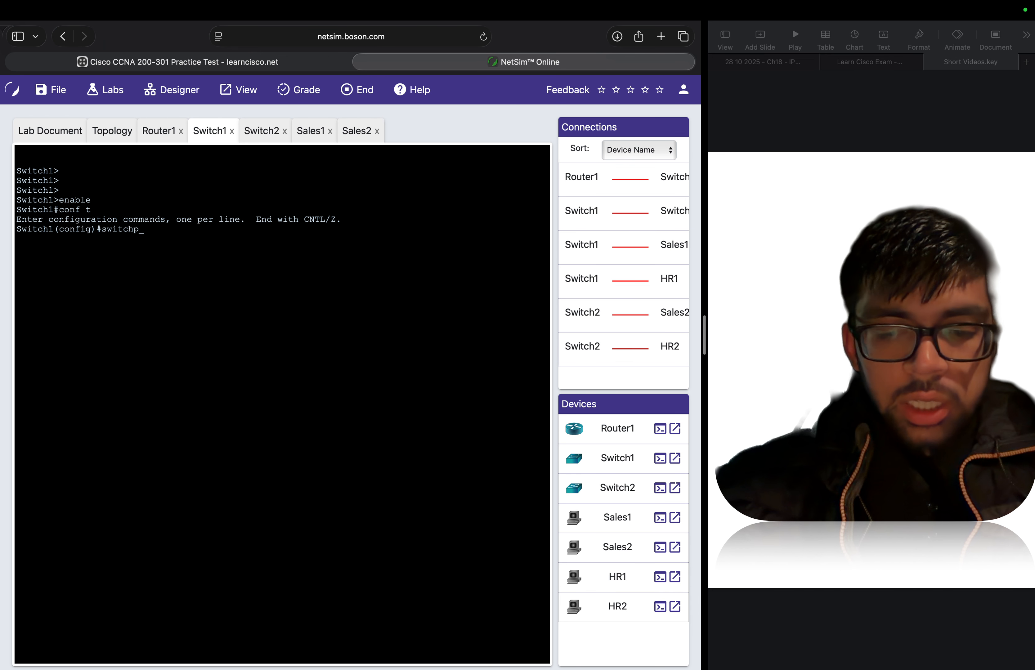
{"action": "type", "text": "ort mode trunk"}
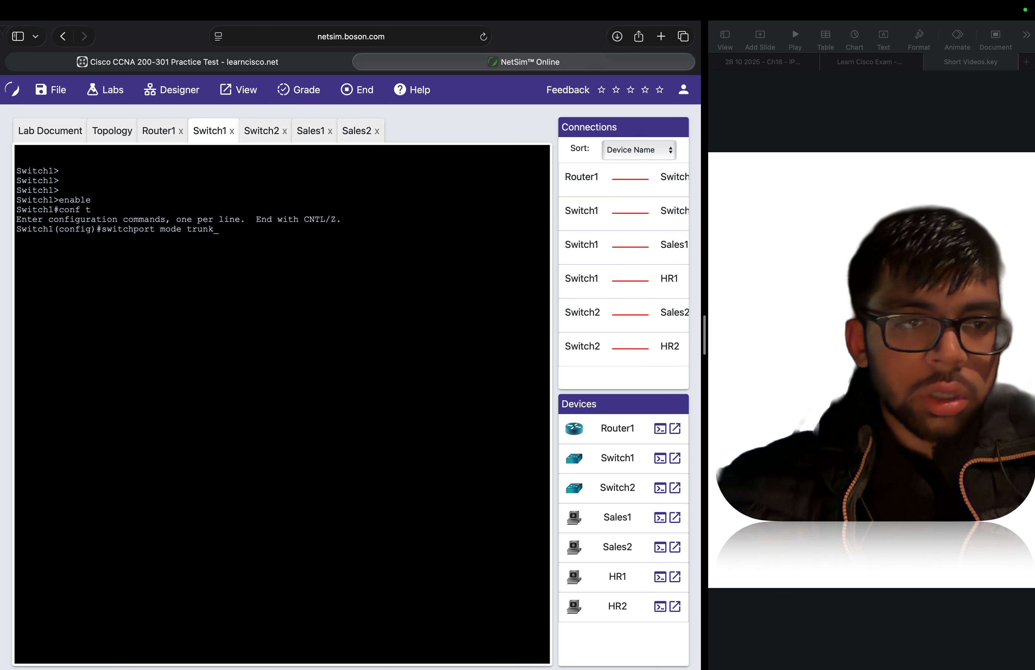
{"action": "key", "text": "Return"}
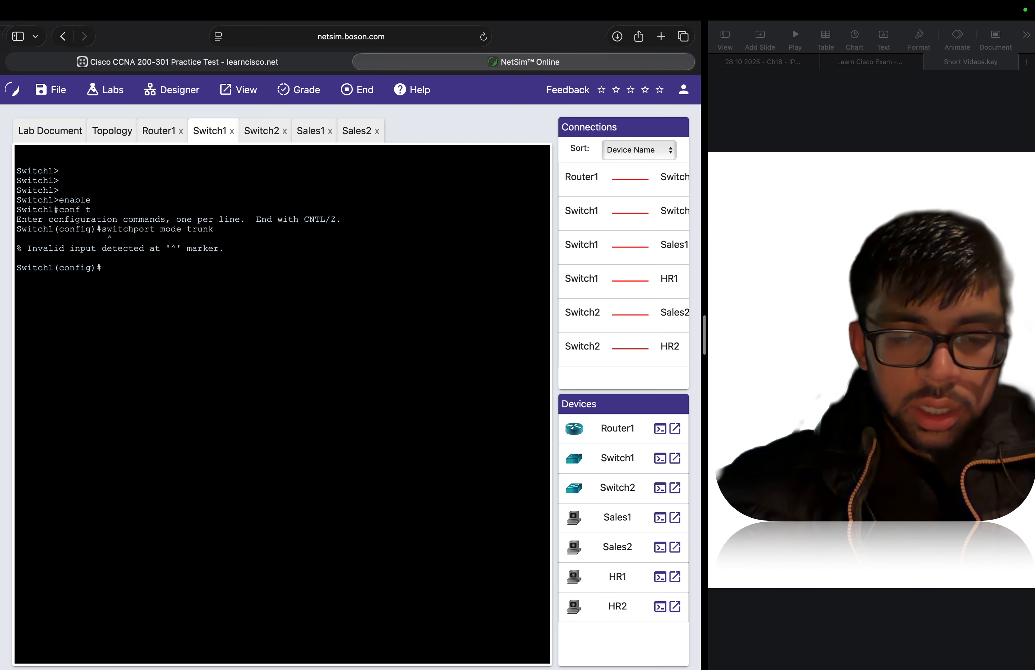
Enter interface configuration for fastethernet0/11 on Switch1 and set the port to trunk mode
{"action": "type", "text": "interface fa"}
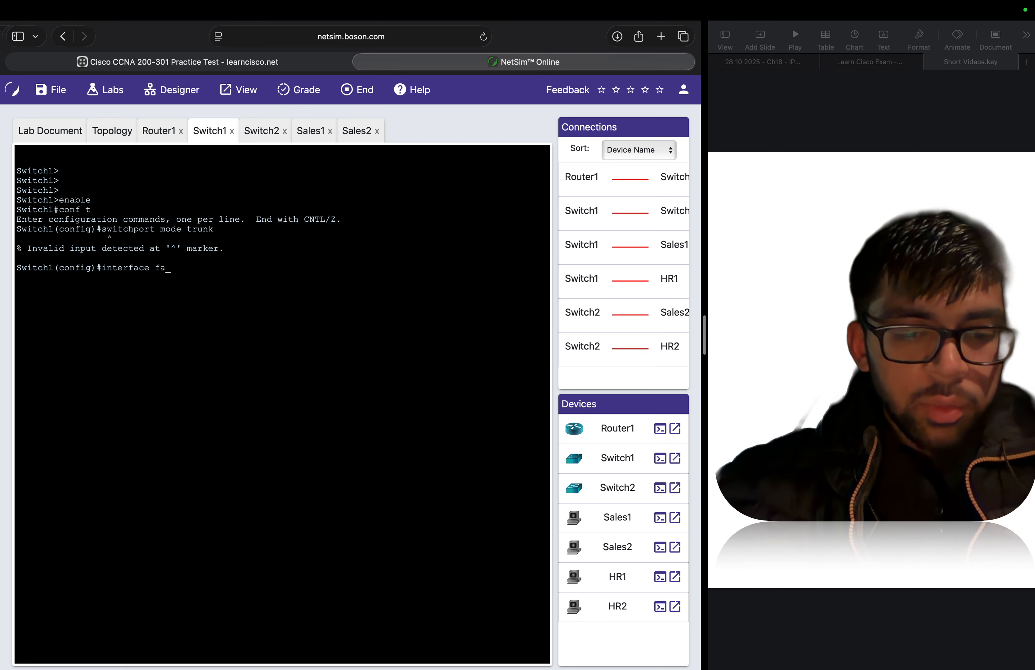
{"action": "type", "text": "stethernet0"}
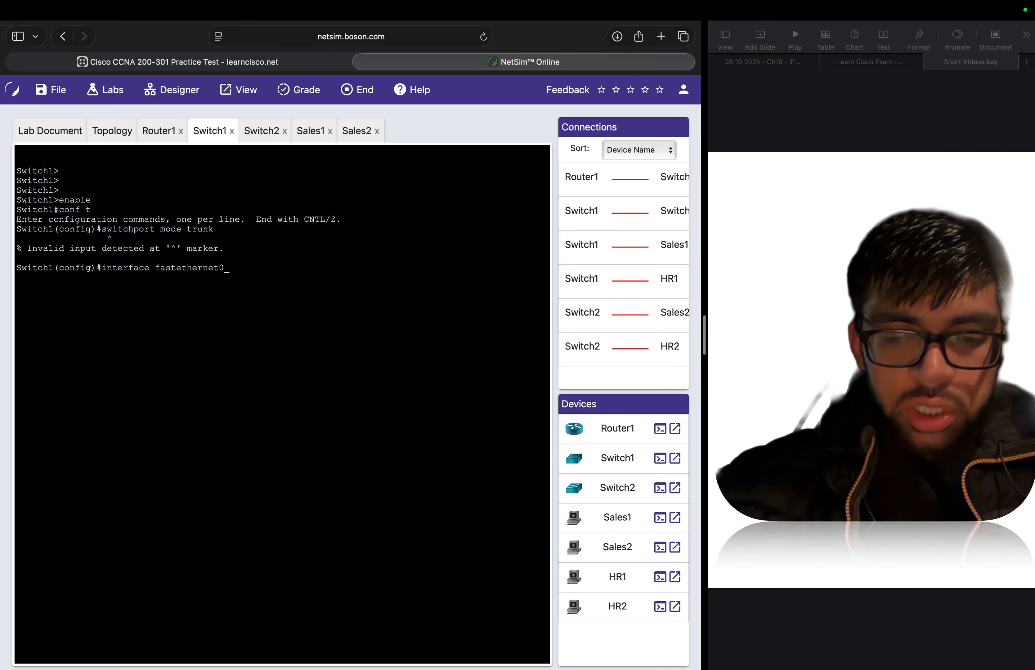
{"action": "type", "text": "/11"}
{"action": "key", "text": "Return"}
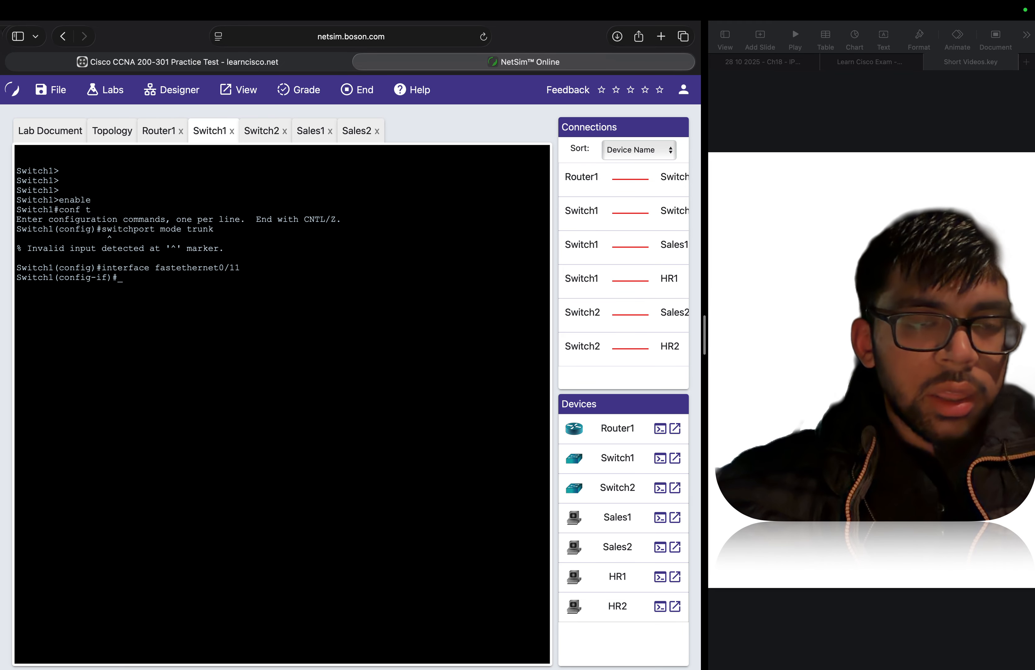
{"action": "left_click", "coordinate": [57, 143]}
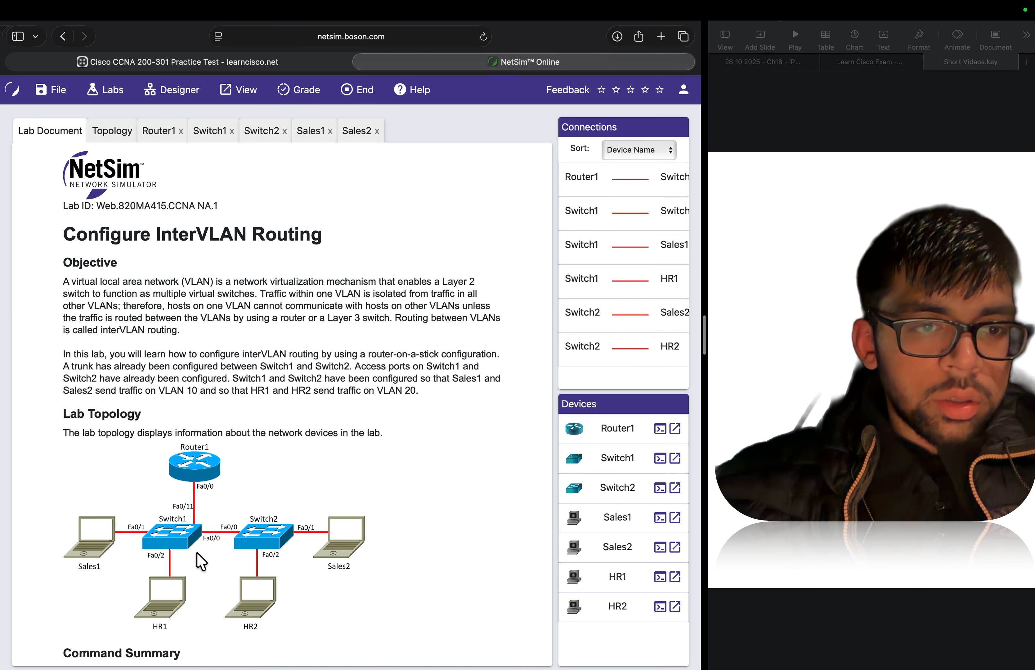
{"action": "left_click", "coordinate": [166, 140]}
{"action": "left_click", "coordinate": [211, 138]}
{"action": "type", "text": "switchport mode "}
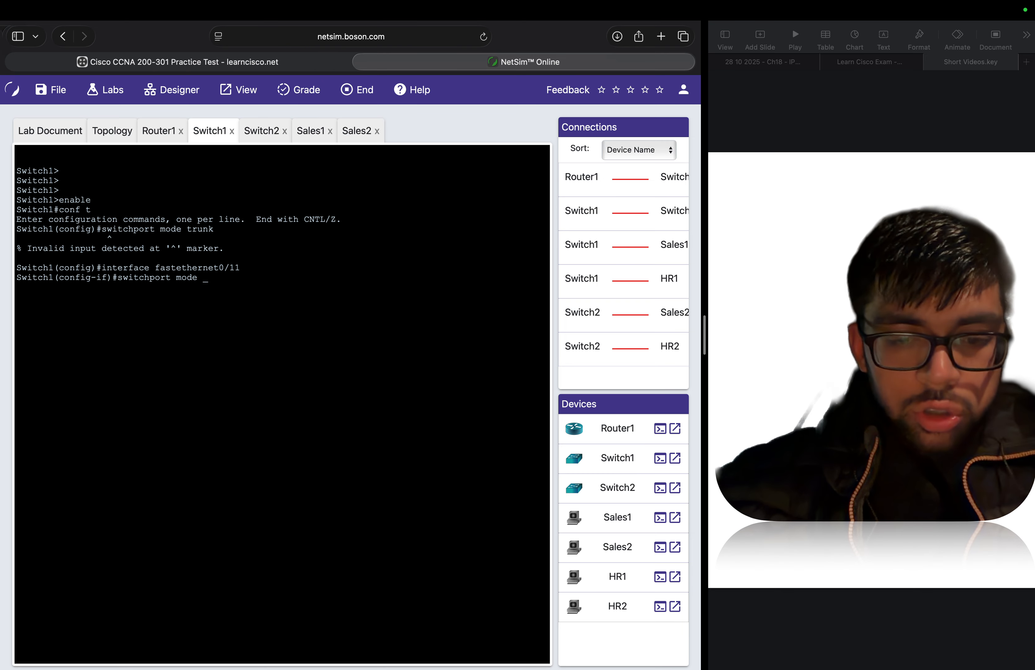
{"action": "type", "text": "trunk"}
{"action": "key", "text": "Return"}
Set the trunk encapsulation on Switch1's fastethernet0/11 interface to dot1q
{"action": "type", "text": "sw"}
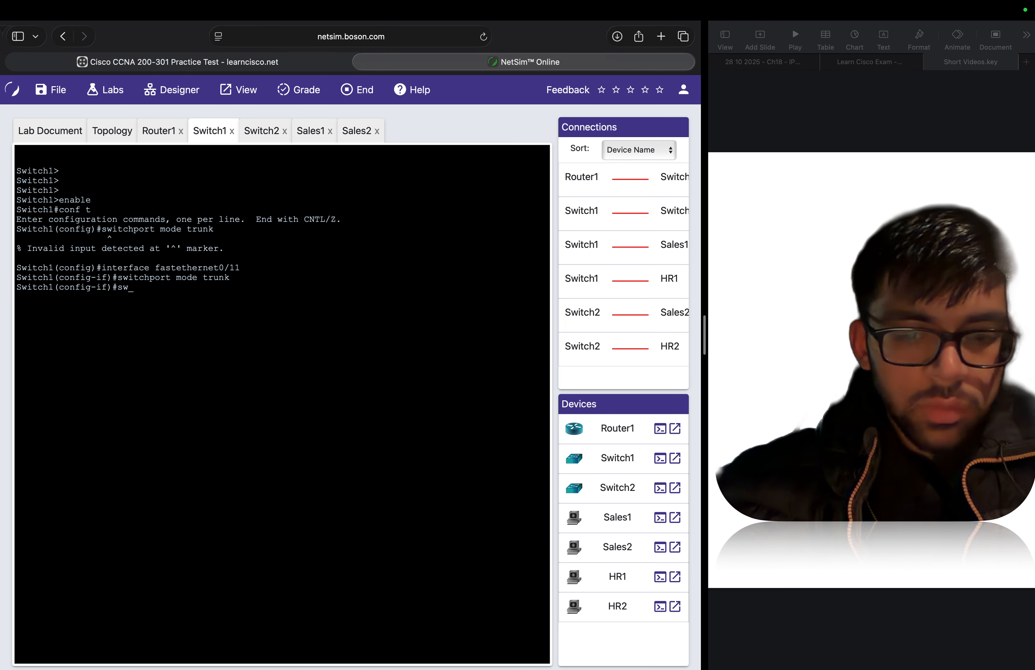
{"action": "type", "text": "itchport trunk"}
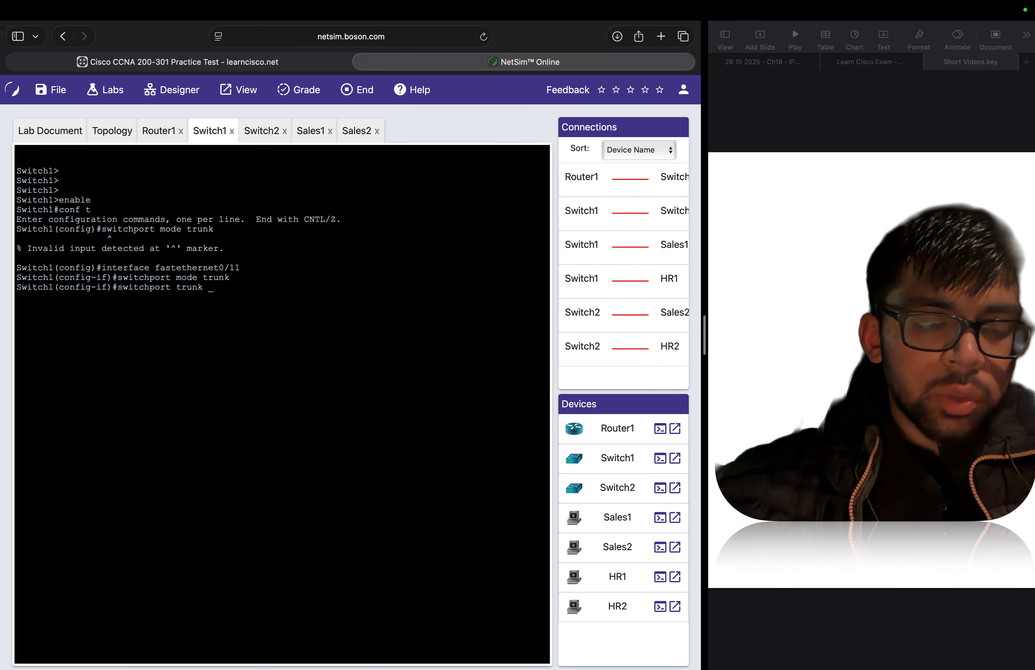
{"action": "type", "text": "encapsula"}
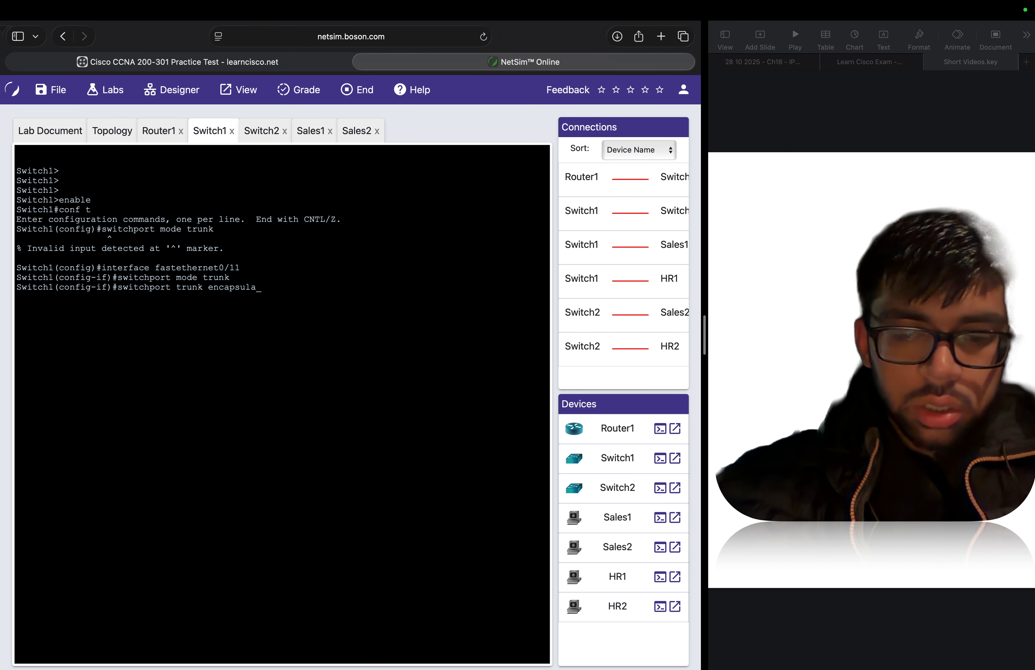
{"action": "type", "text": "tion dot1q"}
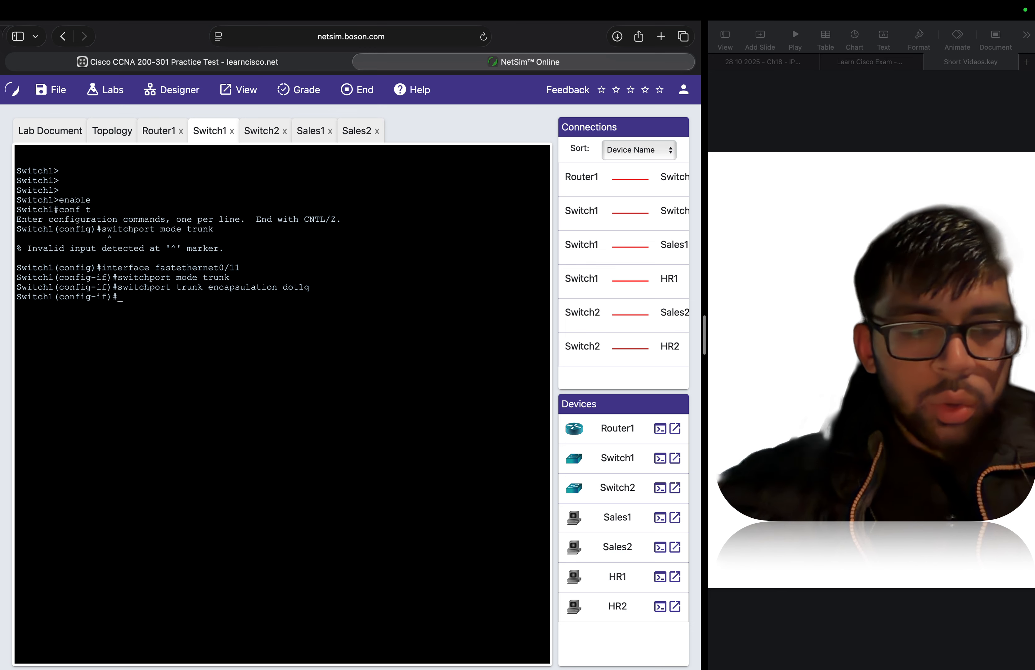
Disable trunk negotiation on Switch1's fastethernet0/11 with switchport nonegotiate, and end the configuration session
{"action": "type", "text": "switchpor"}
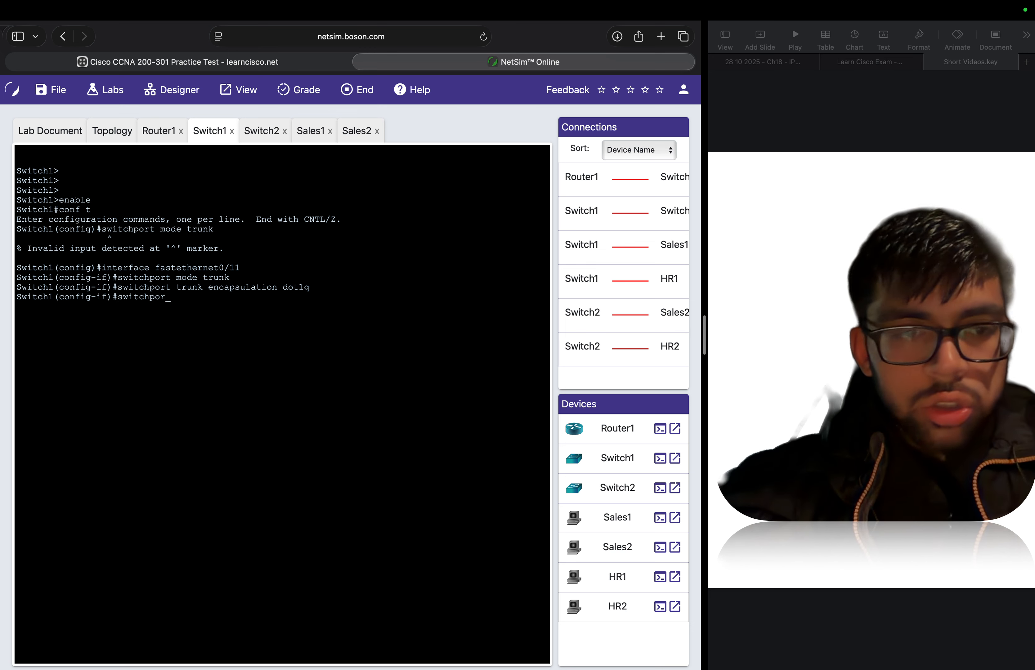
{"action": "type", "text": "t neg"}
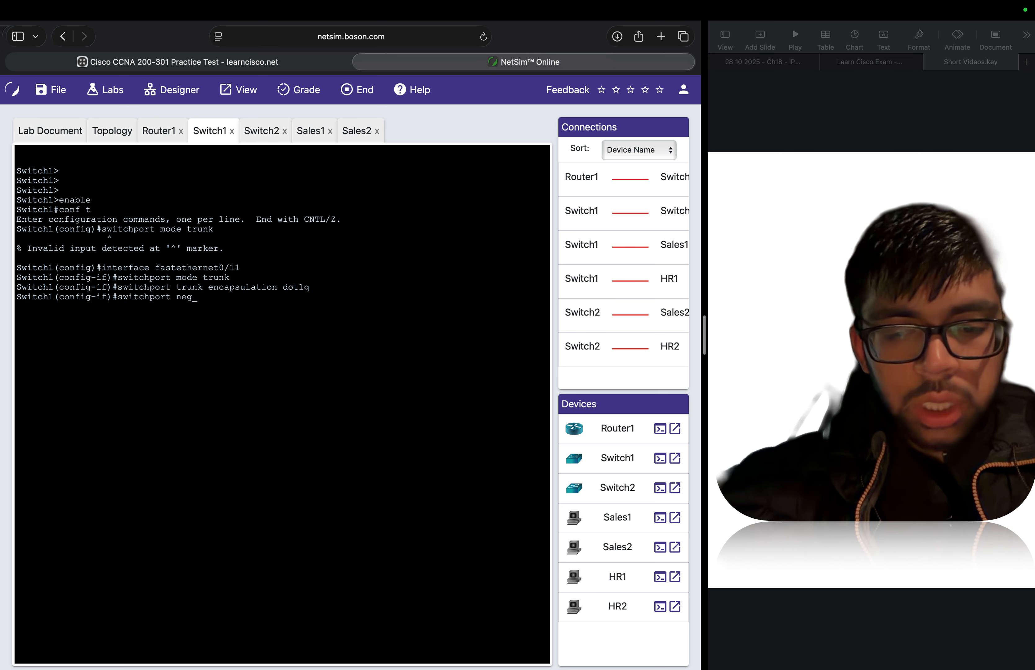
{"action": "type", "text": "oti"}
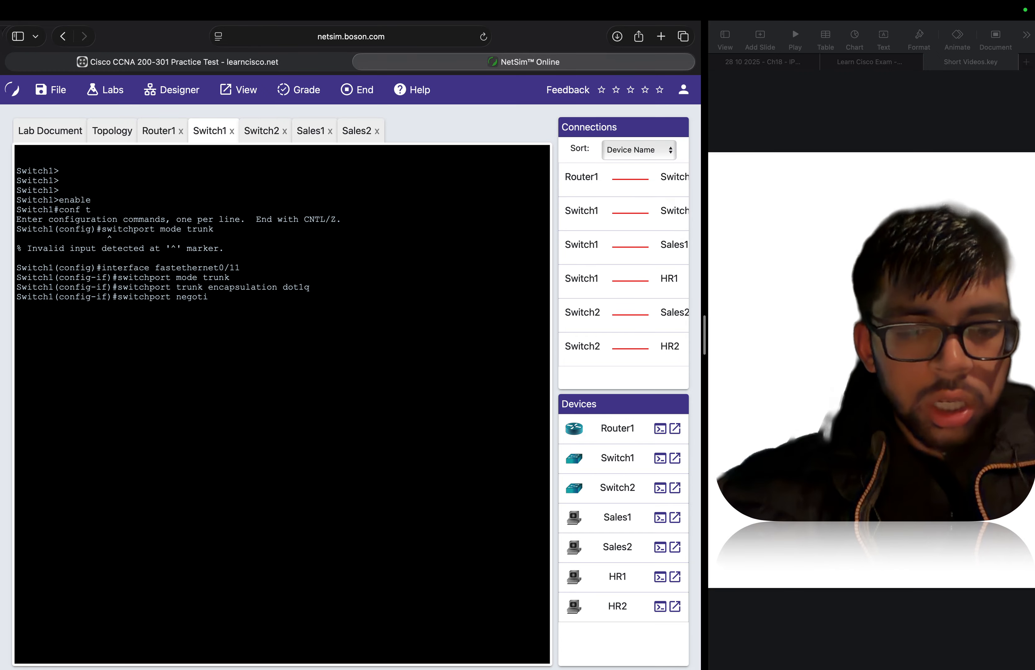
{"action": "type", "text": "ate"}
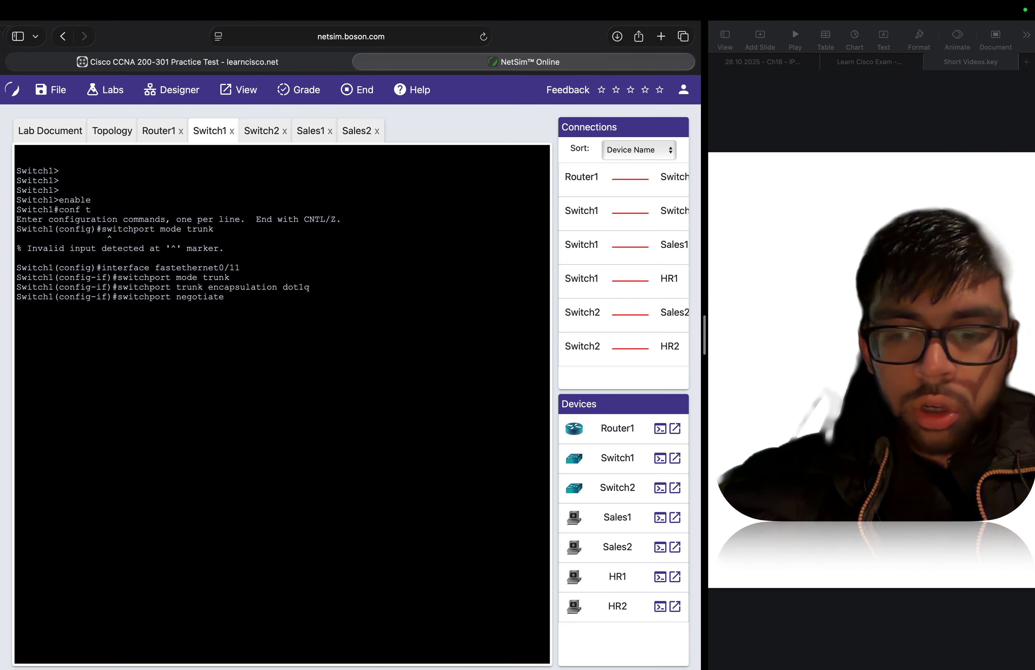
{"action": "key", "text": "Left"}
{"action": "key", "text": "Left"}
{"action": "key", "text": "Left"}
{"action": "key", "text": "Left"}
{"action": "key", "text": "Left"}
{"action": "key", "text": "Left"}
{"action": "key", "text": "Left"}
{"action": "key", "text": "Left"}
{"action": "key", "text": "Left"}
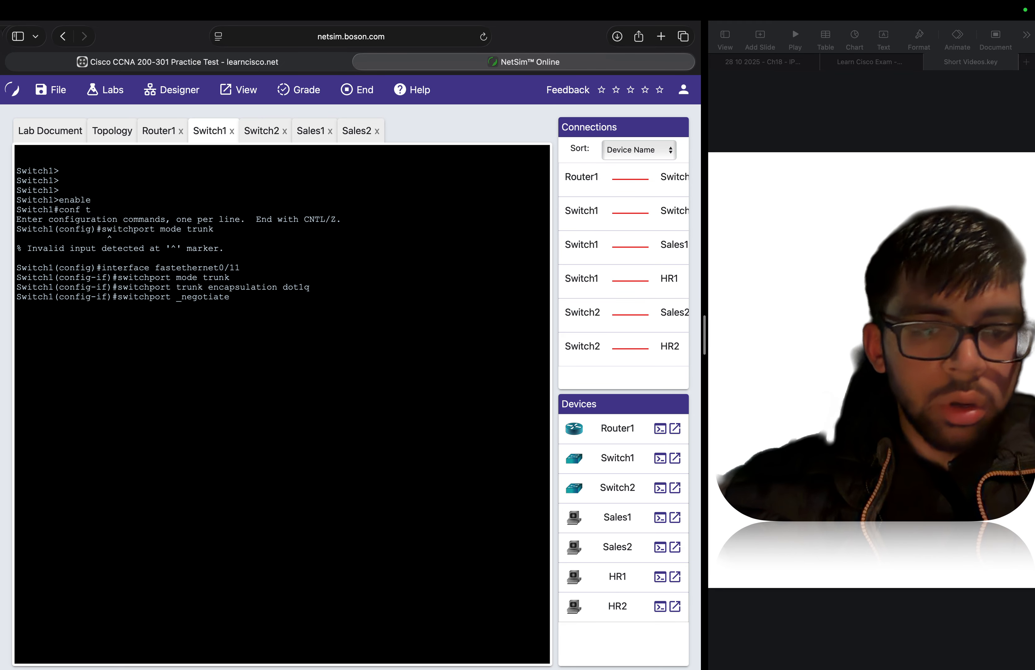
{"action": "type", "text": "no"}
{"action": "key", "text": "Return"}
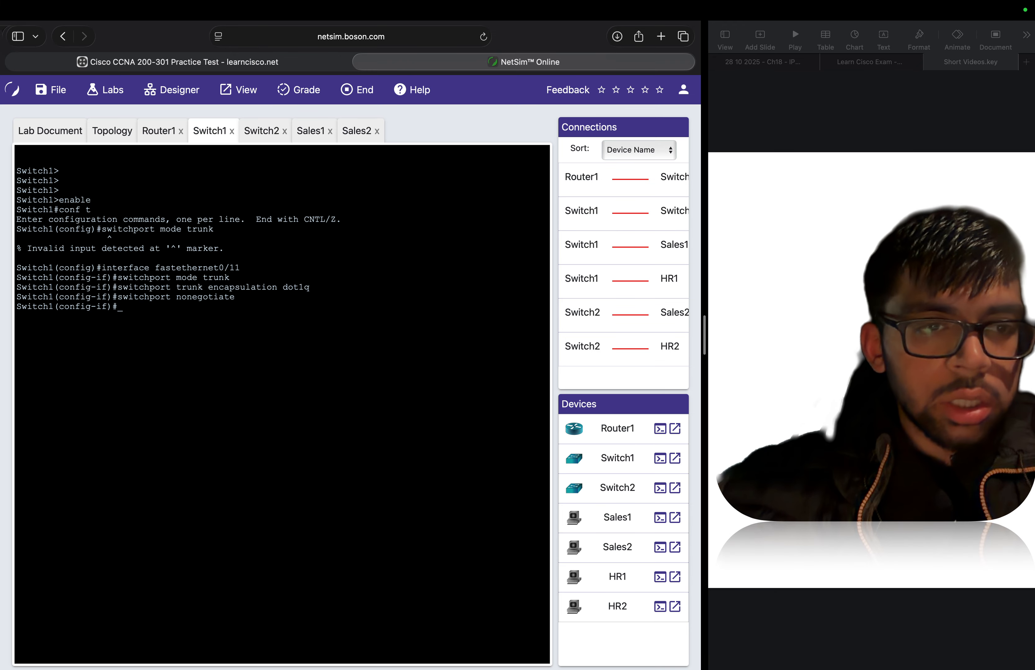
{"action": "type", "text": "end"}
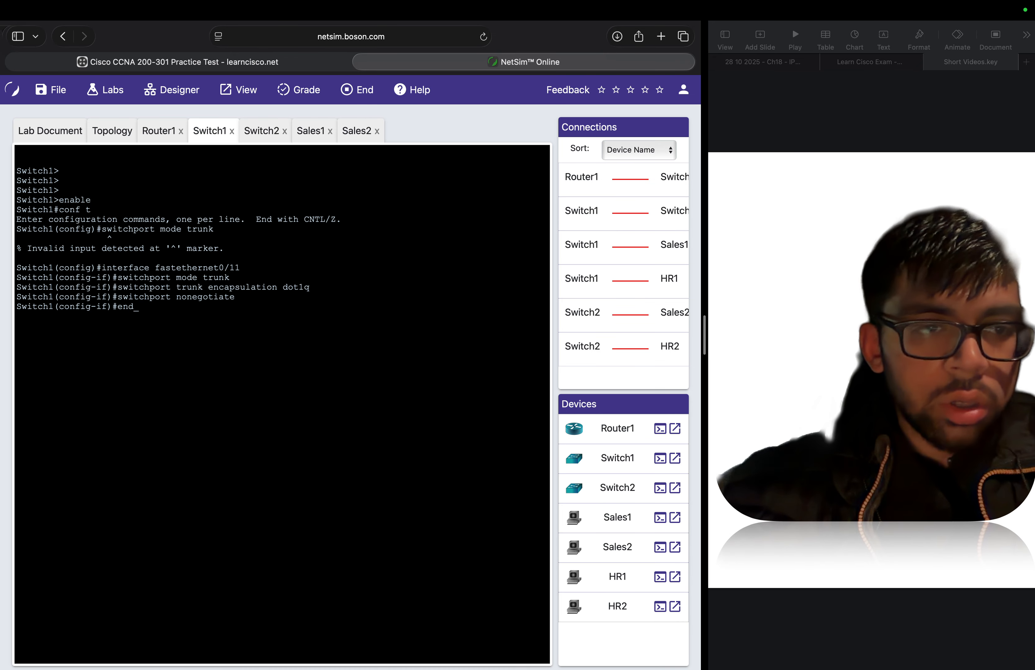
{"action": "key", "text": "Return"}
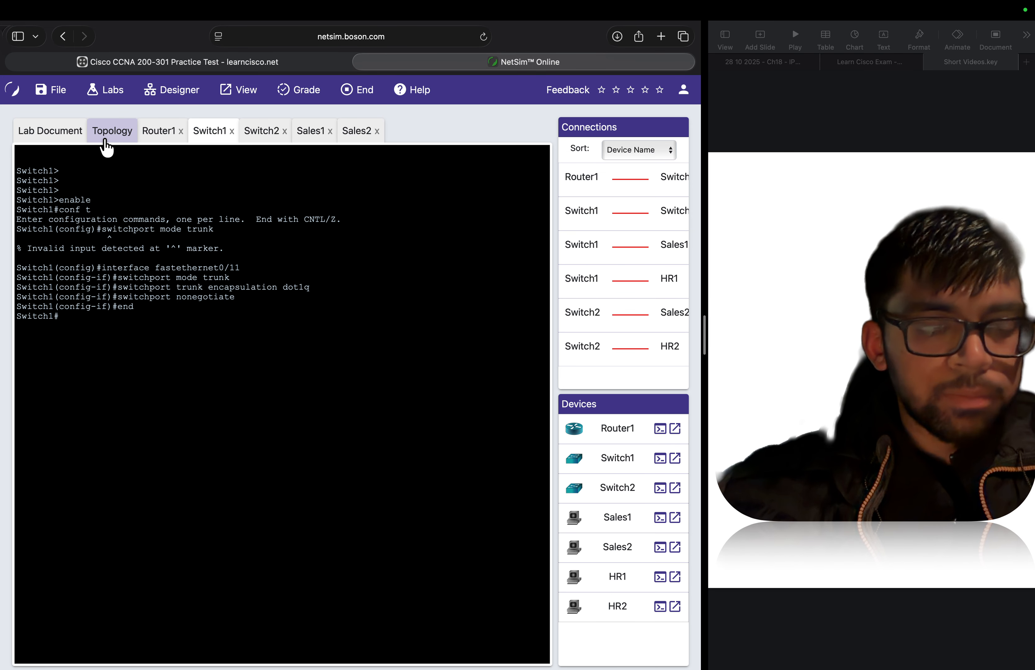
Run show ip int brief on Switch1 to check interface status, and consult the lab document's topology diagram
{"action": "type", "text": "show ip int"}
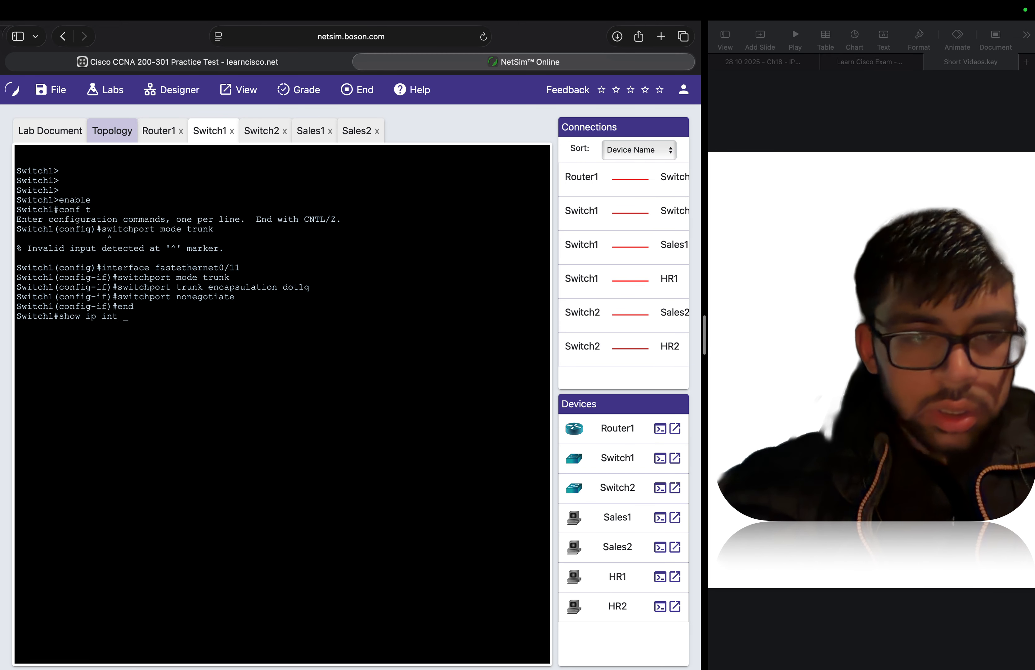
{"action": "type", "text": " brief"}
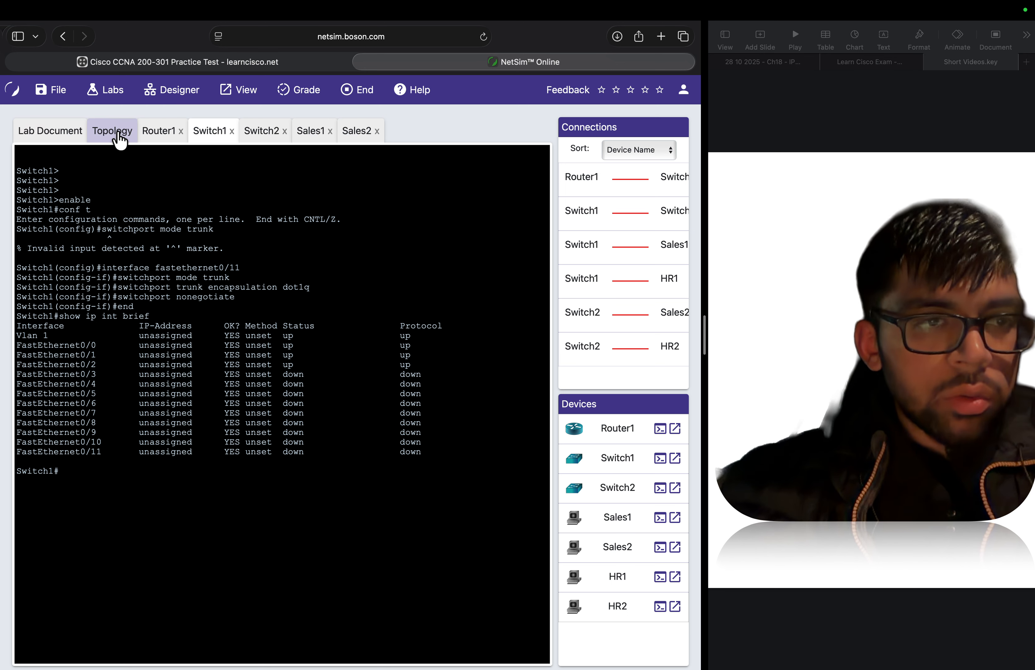
{"action": "left_click", "coordinate": [50, 134]}
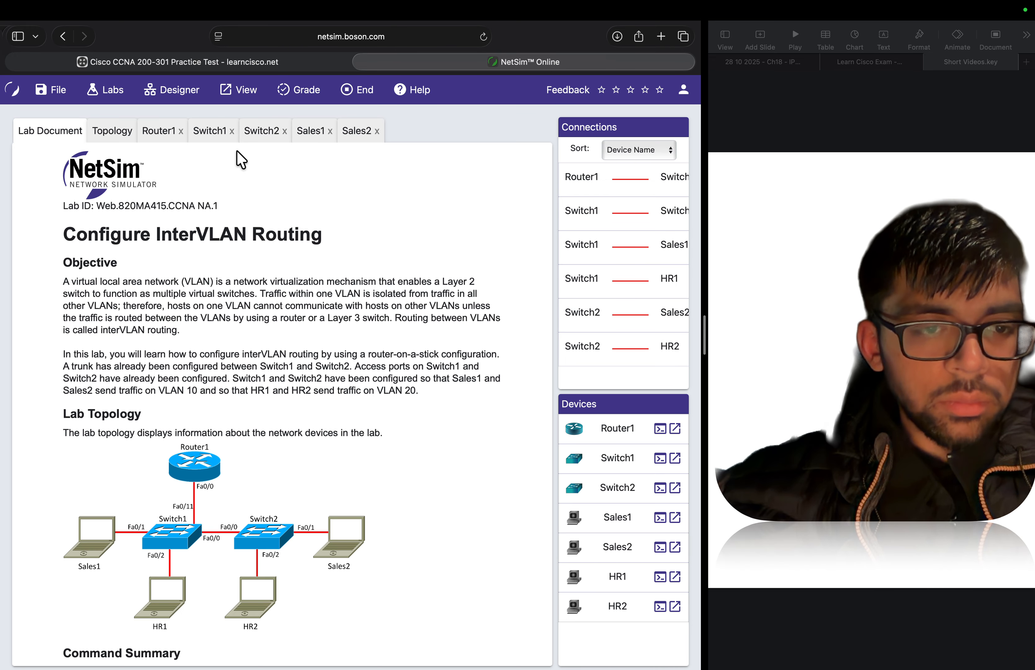
Open Router1's console and enter global configuration mode using enable and conf t
{"action": "left_click", "coordinate": [166, 137]}
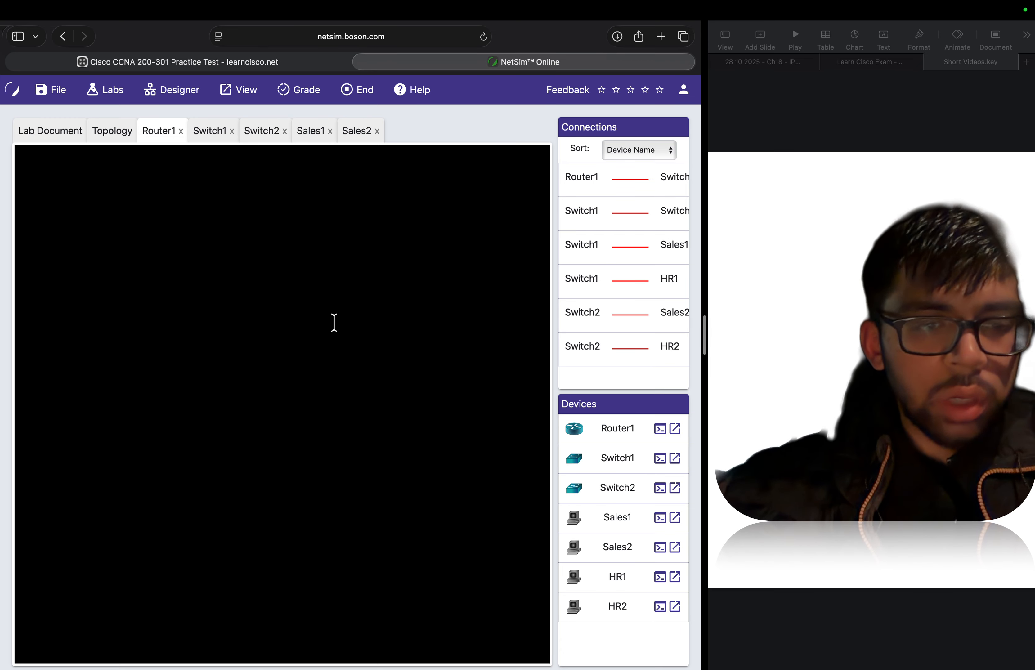
{"action": "key", "text": "Return"}
{"action": "key", "text": "Return"}
{"action": "key", "text": "Return"}
{"action": "type", "text": "enable"}
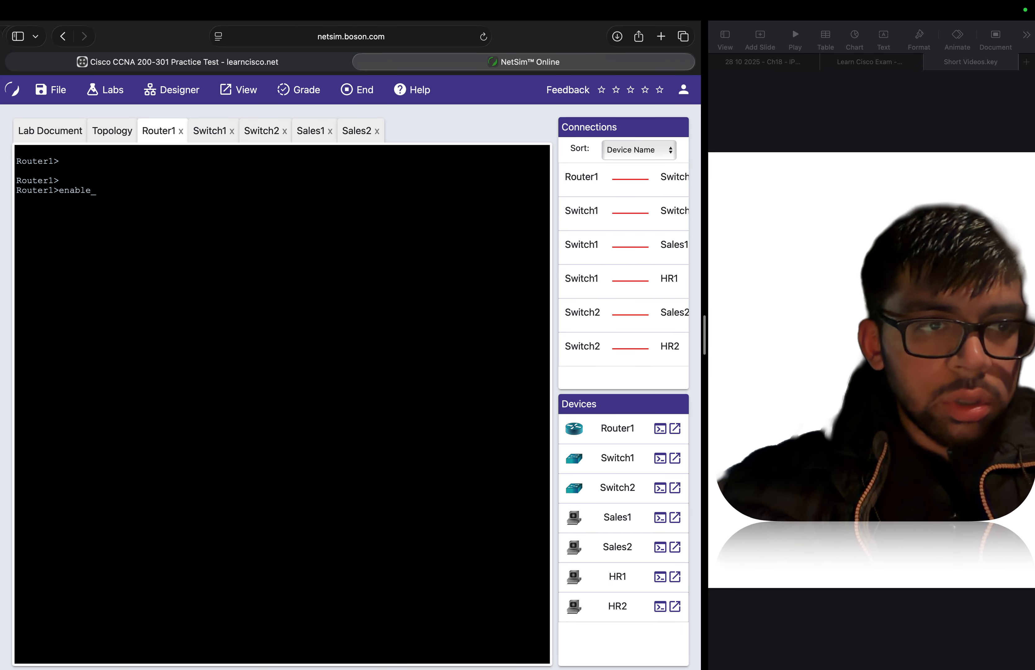
{"action": "key", "text": "Return"}
{"action": "type", "text": "nf t"}
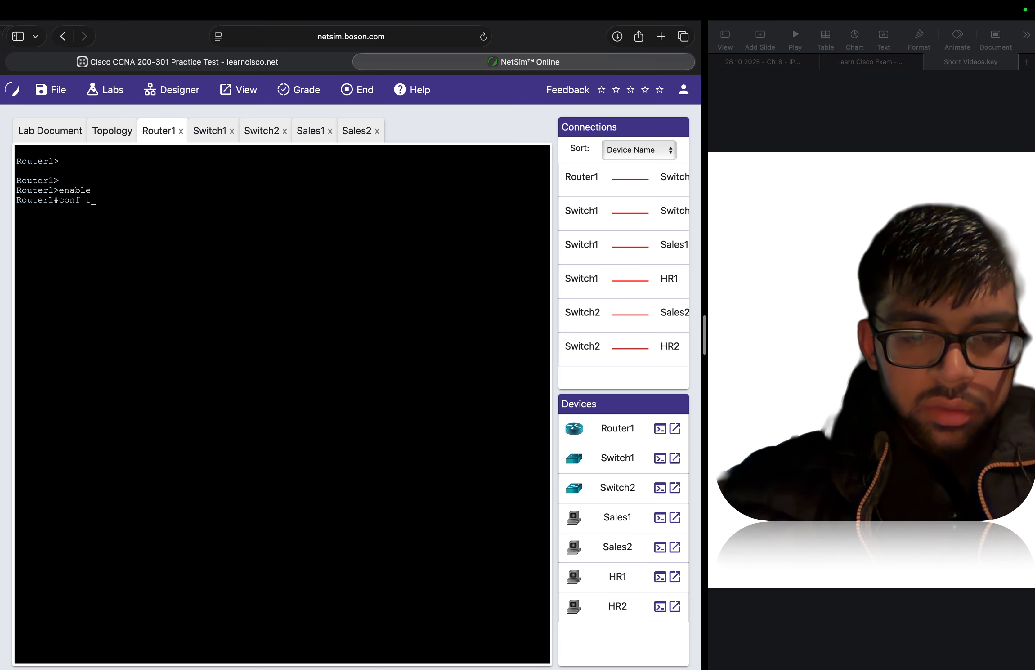
{"action": "key", "text": "Return"}
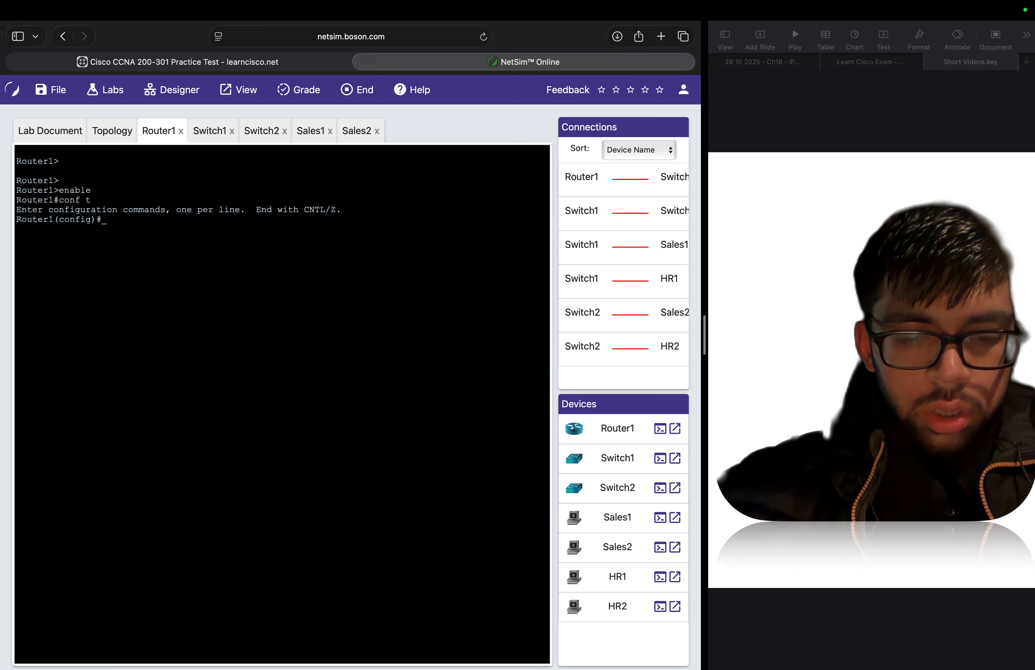
Enter Router1's interface fastethernet0/0 and create its subinterface fastethernet0/0.10
{"action": "type", "text": "interface faste"}
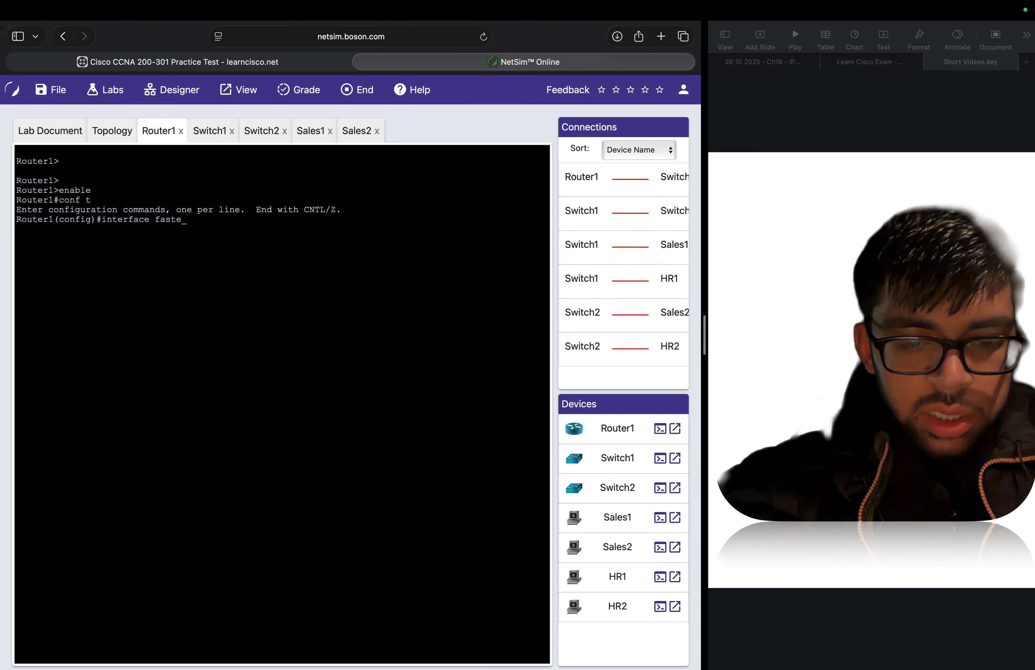
{"action": "type", "text": "thernet0/"}
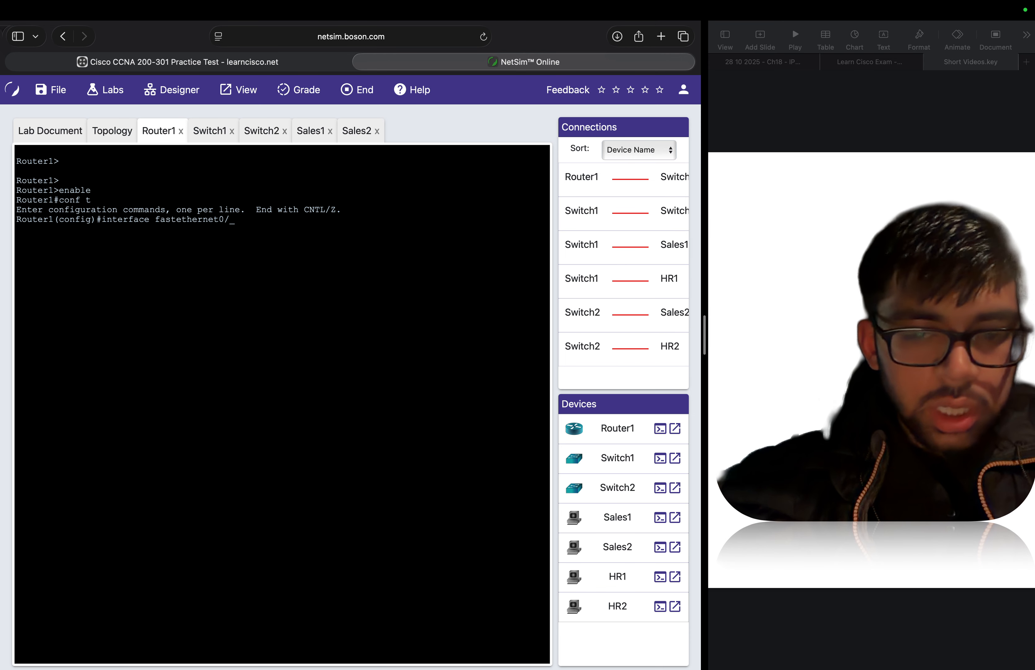
{"action": "type", "text": "0"}
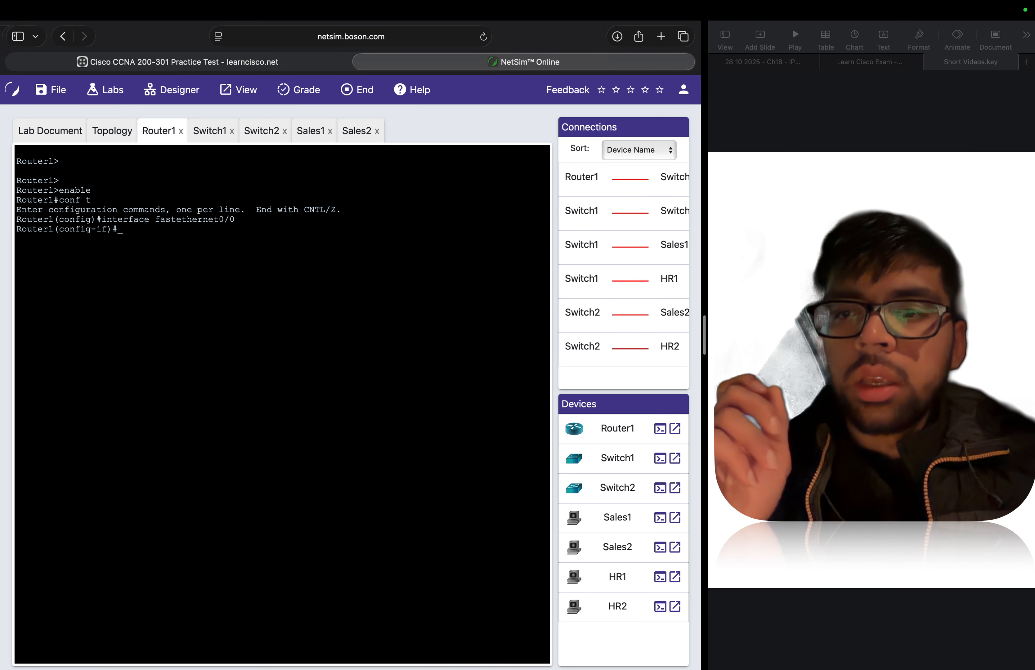
{"action": "type", "text": "int"}
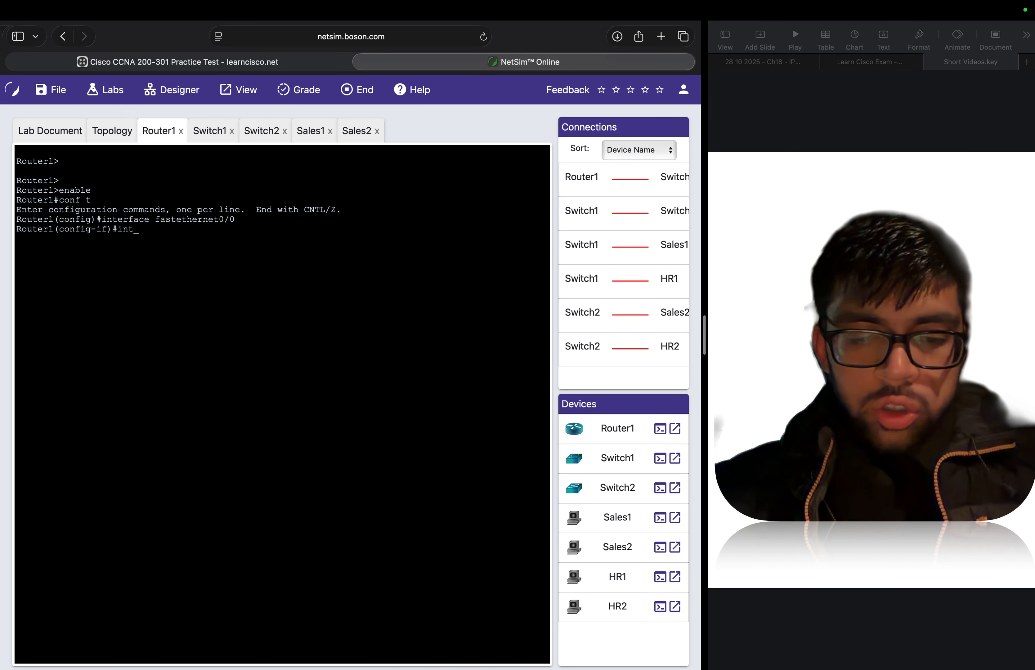
{"action": "type", "text": "erface fastethernet"}
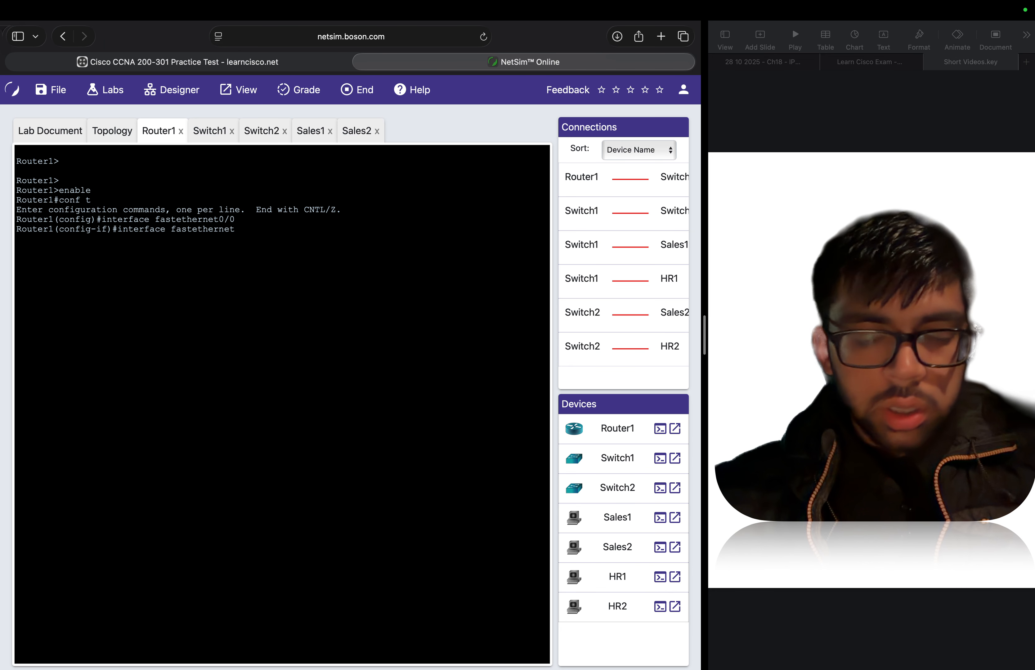
{"action": "type", "text": "0/0"}
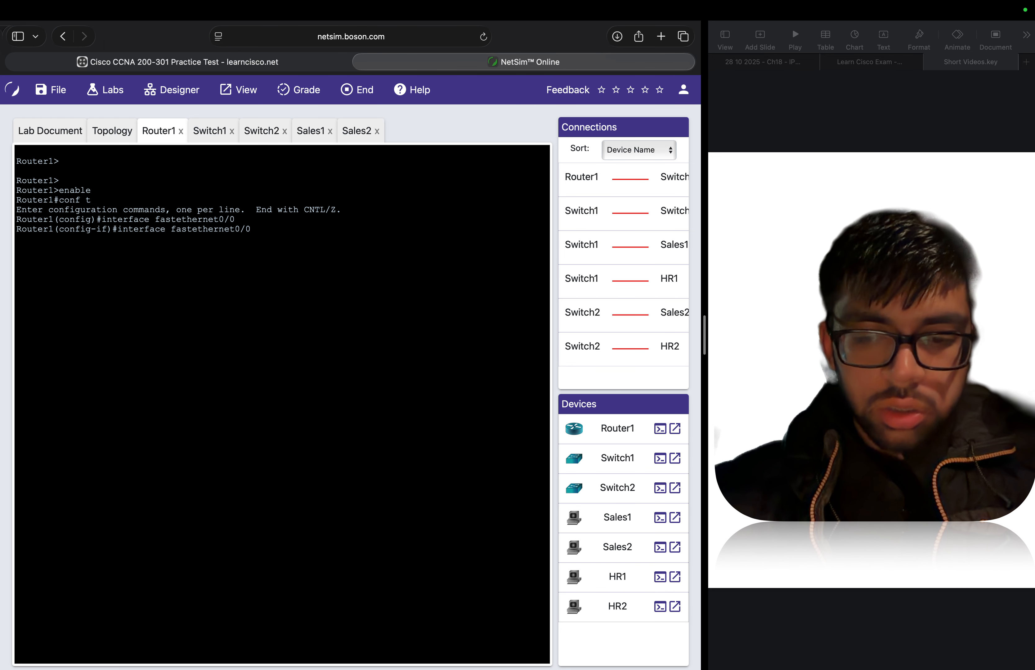
{"action": "type", "text": ".10"}
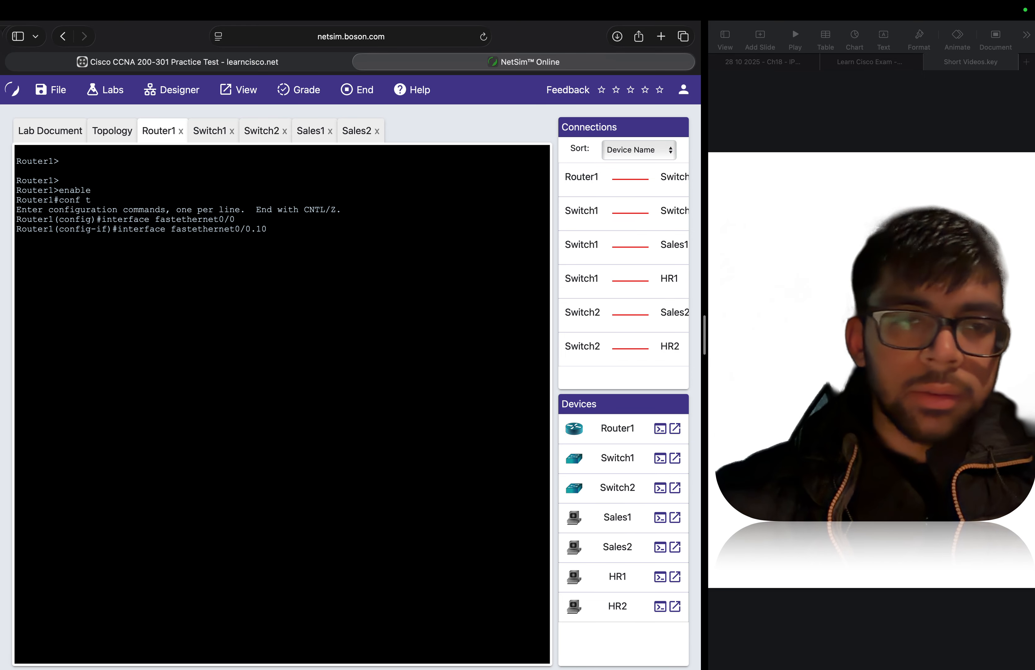
{"action": "key", "text": "Return"}
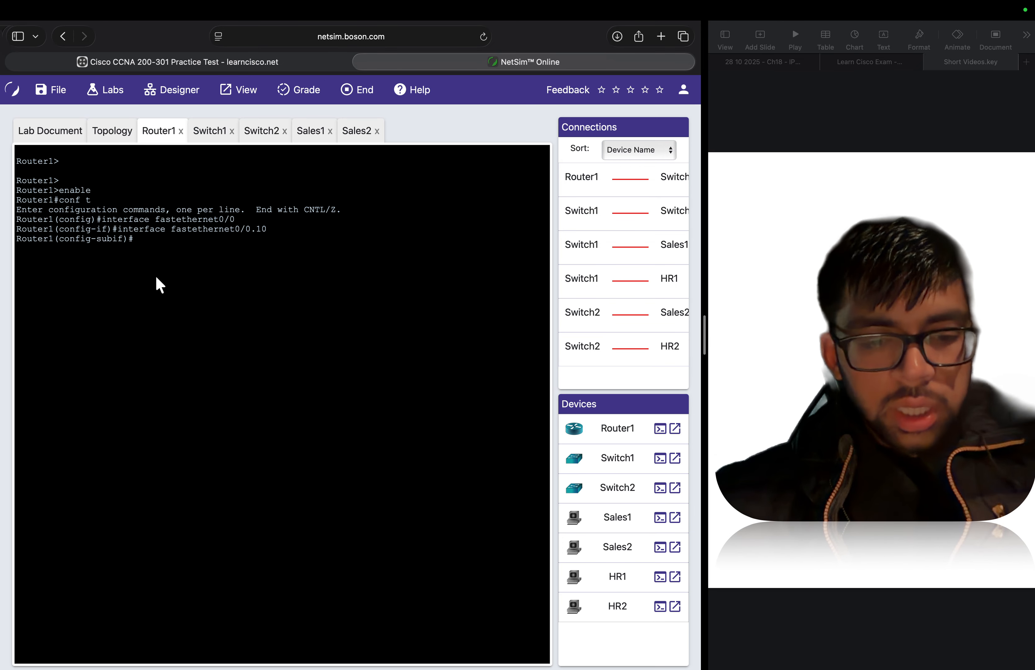
Set the encapsulation on Router1's subinterface fastethernet0/0.10 to dot1q for VLAN 10
{"action": "type", "text": "encapsula"}
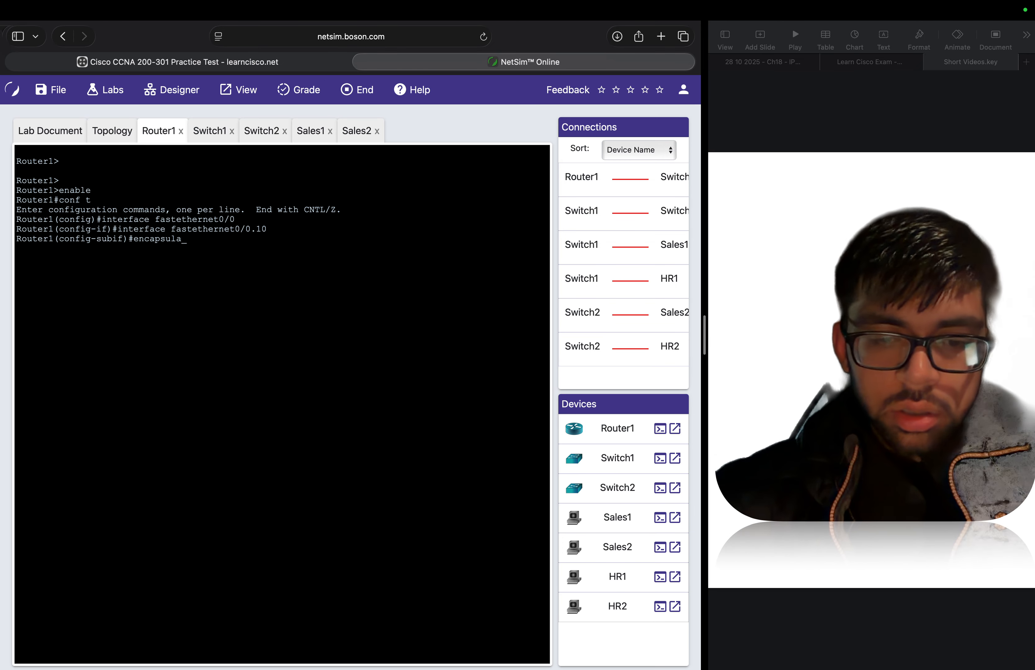
{"action": "type", "text": "tion"}
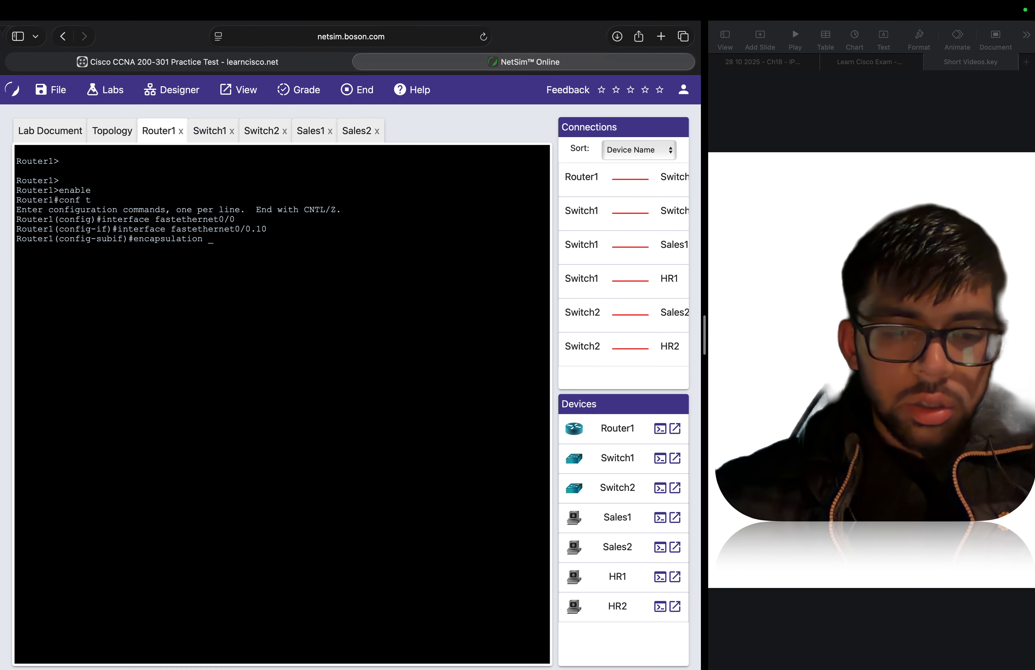
{"action": "type", "text": " dot1q"}
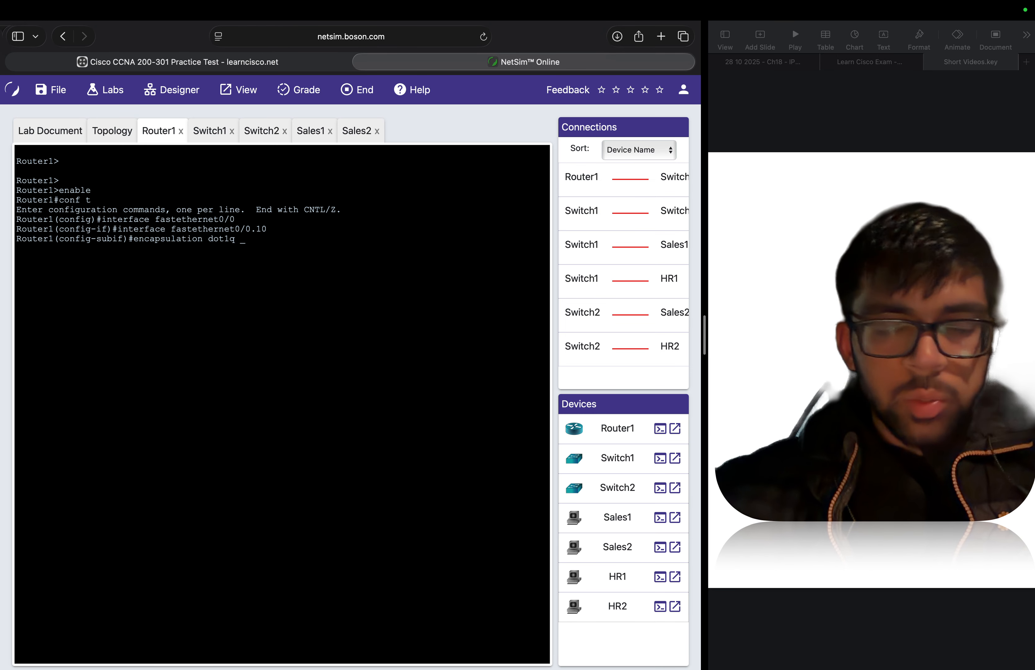
{"action": "type", "text": " 10"}
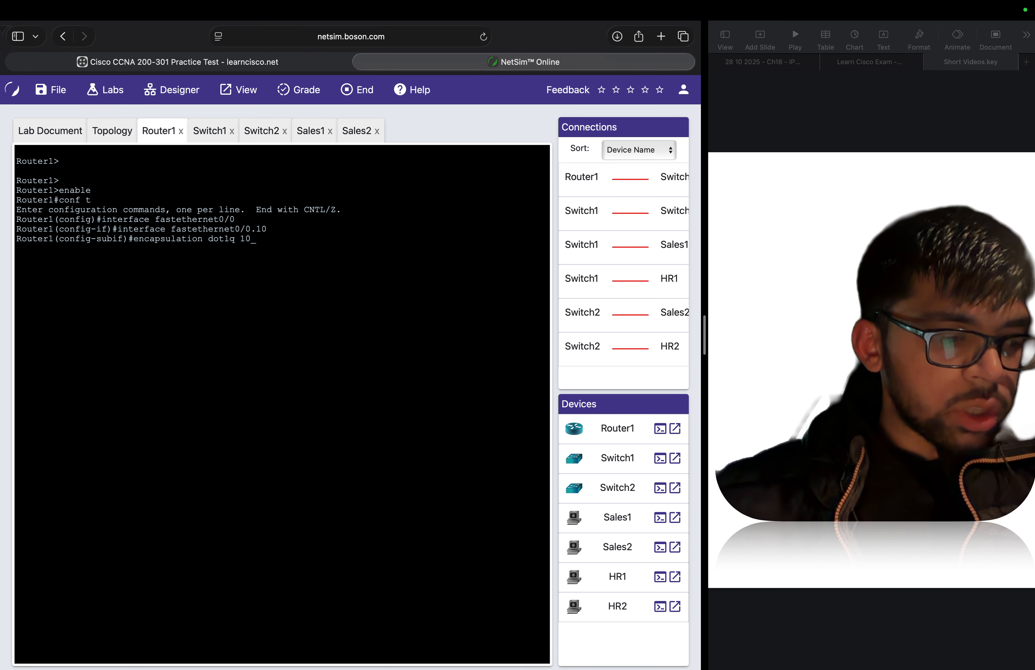
{"action": "key", "text": "Return"}
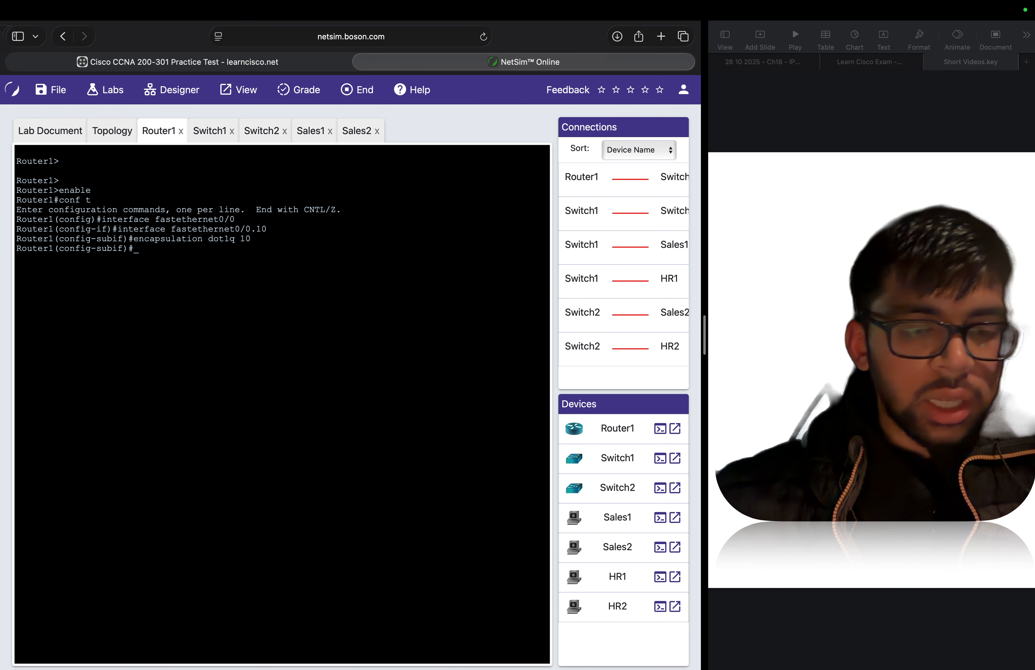
Assign IP address 192.168.10.1 with mask 255.255.255.192 to subinterface fastethernet0/0.10, and end the configuration session
{"action": "type", "text": "ip address"}
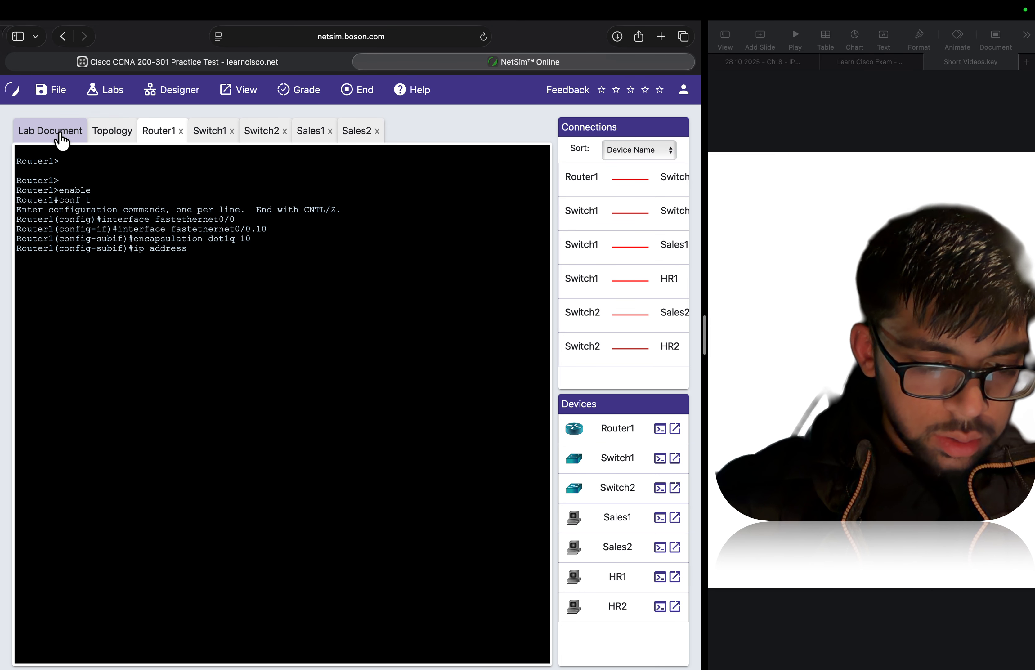
{"action": "type", "text": "192.168.10.1 2"}
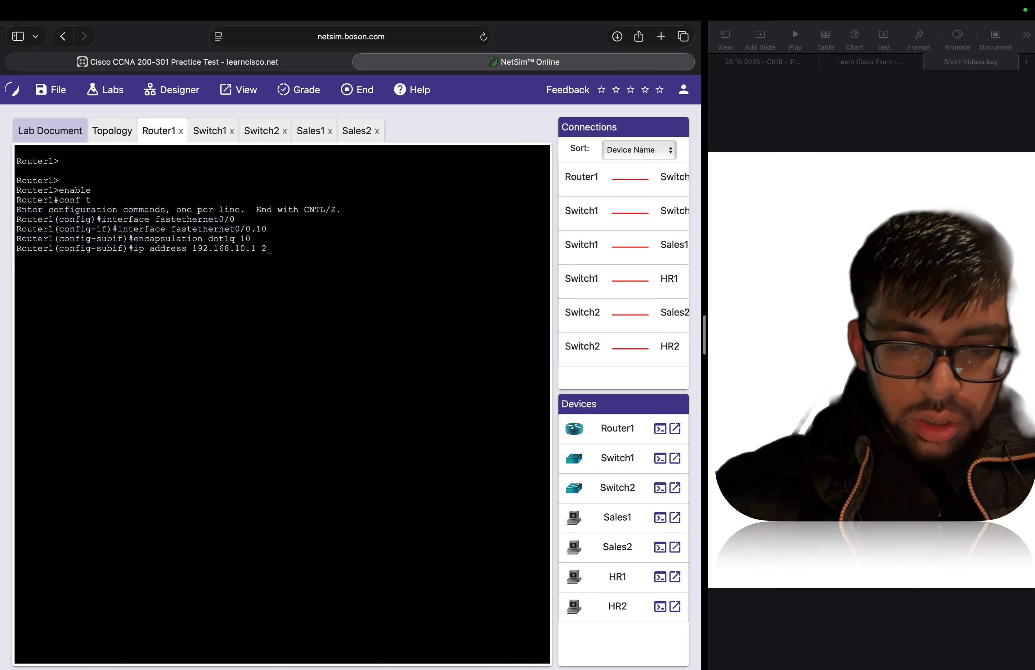
{"action": "type", "text": "55.255."}
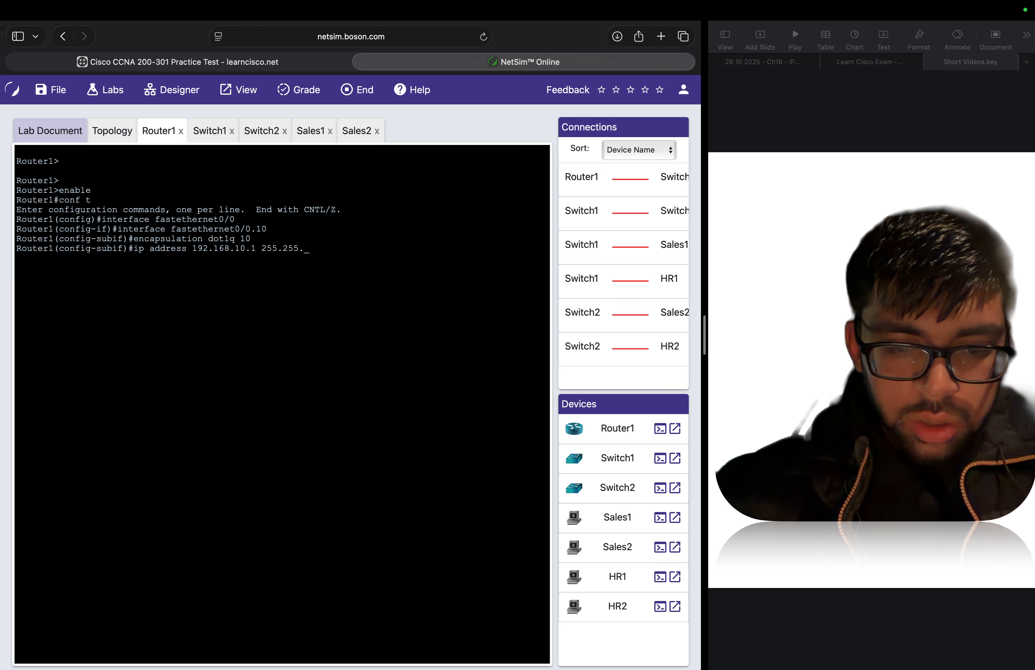
{"action": "type", "text": "255.192"}
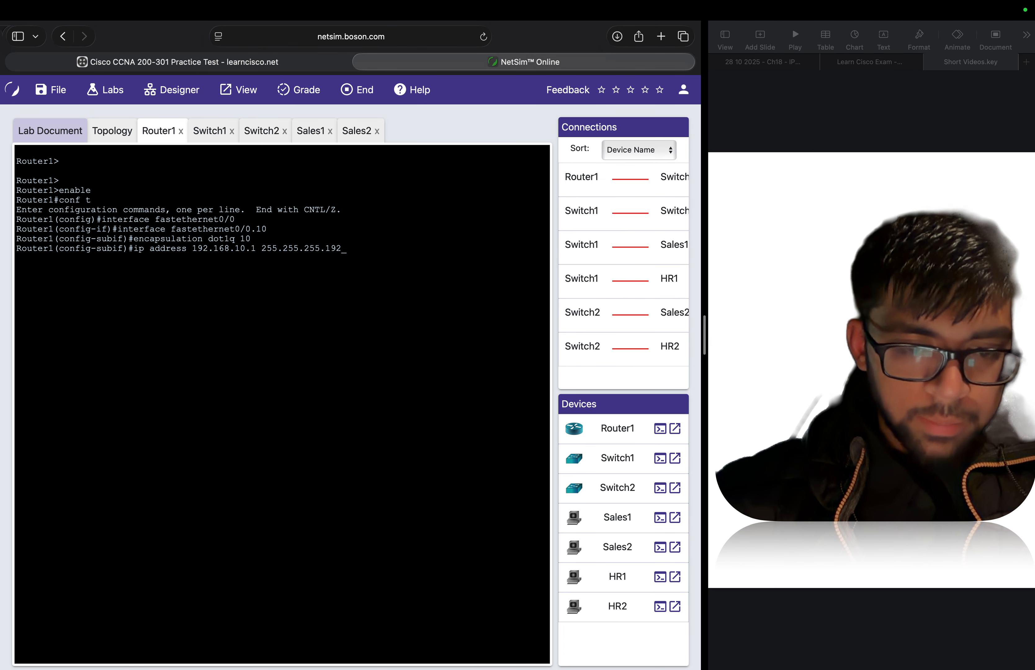
{"action": "key", "text": "Return"}
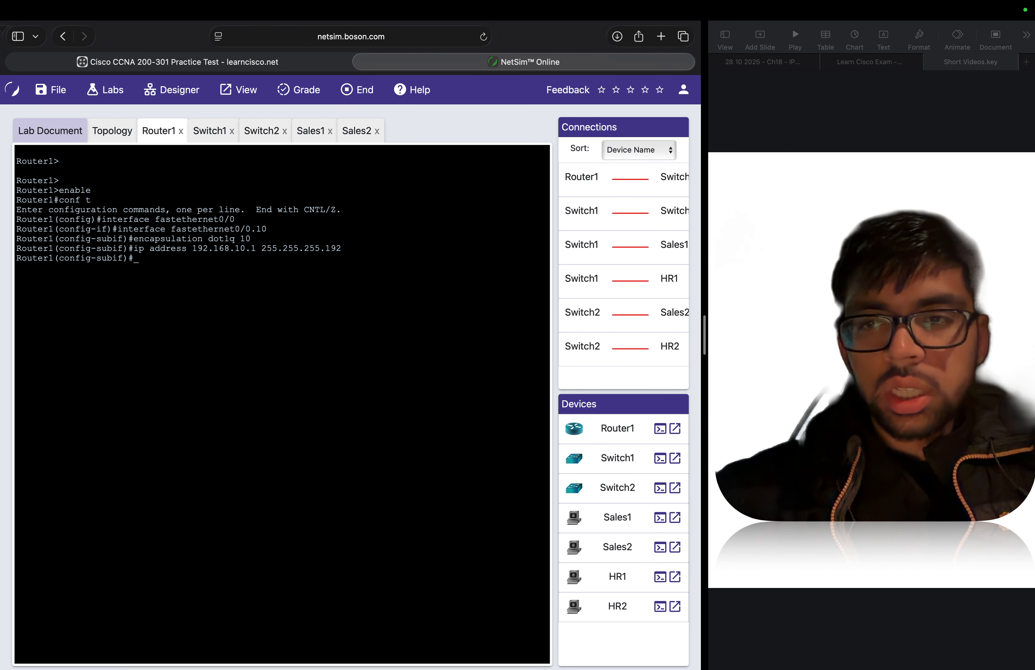
{"action": "type", "text": "end"}
{"action": "key", "text": "Return"}
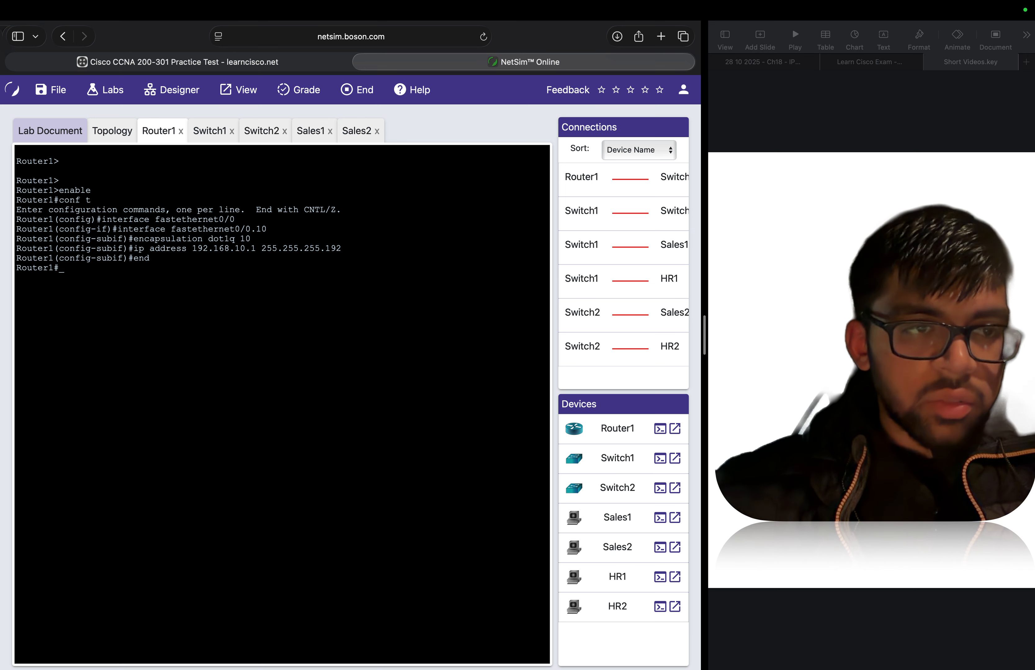
Re-enter global configuration mode on Router1 and create subinterface fastethernet0/0.20 from interface fastethernet0/0
{"action": "type", "text": "conf t"}
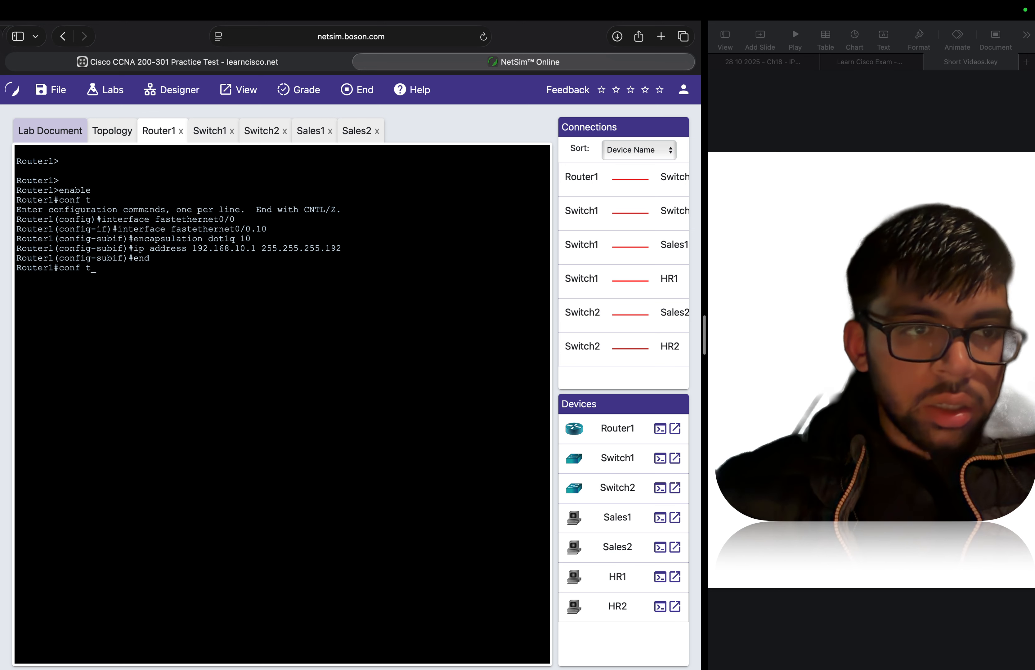
{"action": "key", "text": "Return"}
{"action": "type", "text": "interface fastethernet0/0"}
{"action": "key", "text": "Return"}
{"action": "key", "text": "Up"}
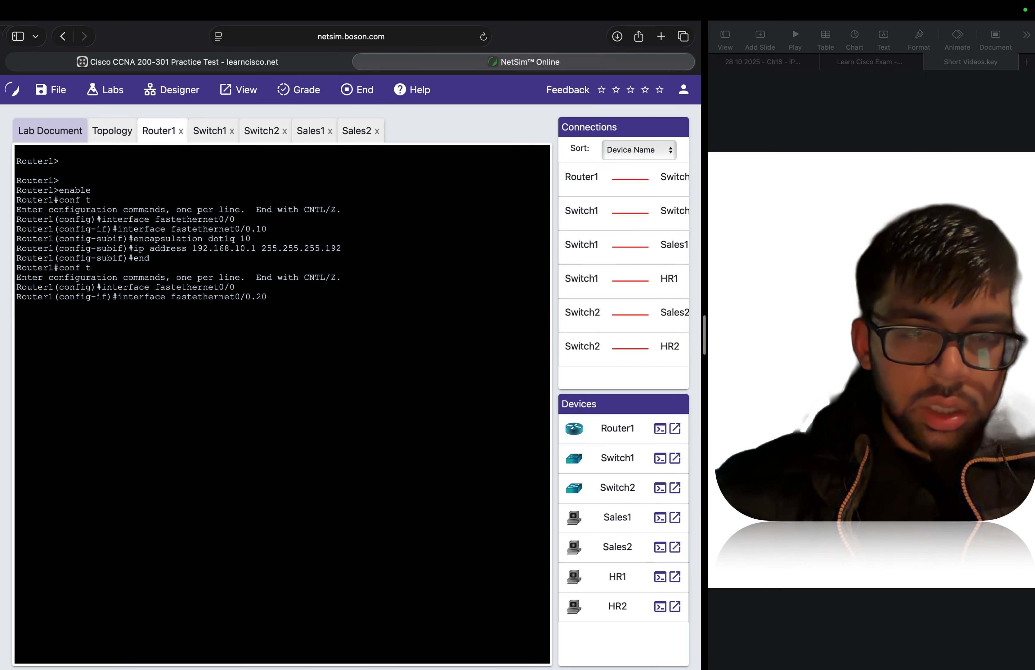
{"action": "type", "text": ".20"}
{"action": "key", "text": "Return"}
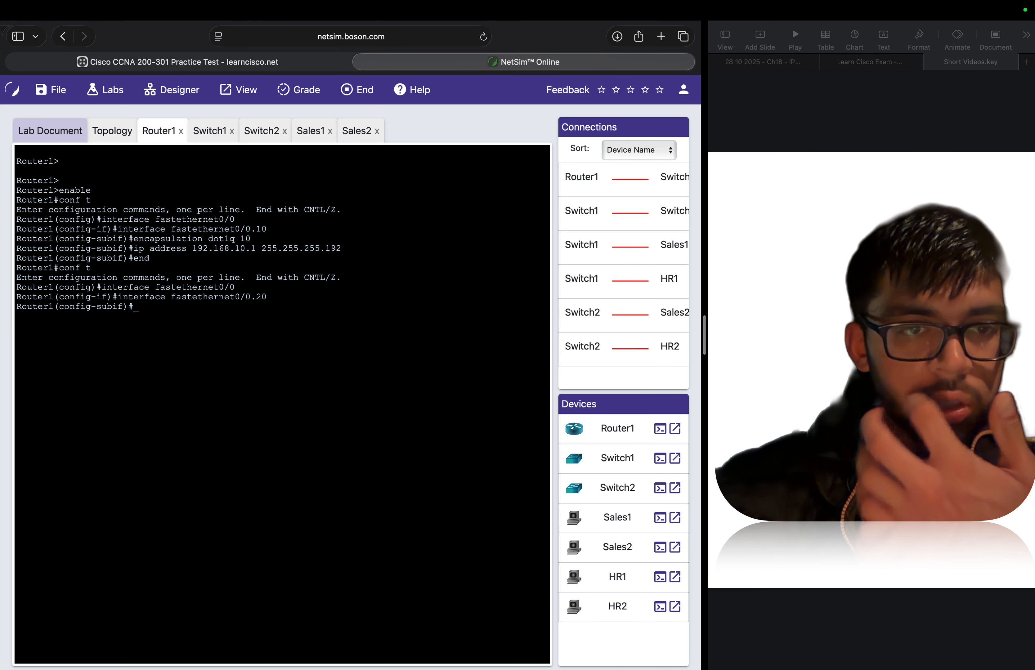
Set the encapsulation on Router1's subinterface fastethernet0/0.20 to dot1q for VLAN 20
{"action": "type", "text": "encapsu"}
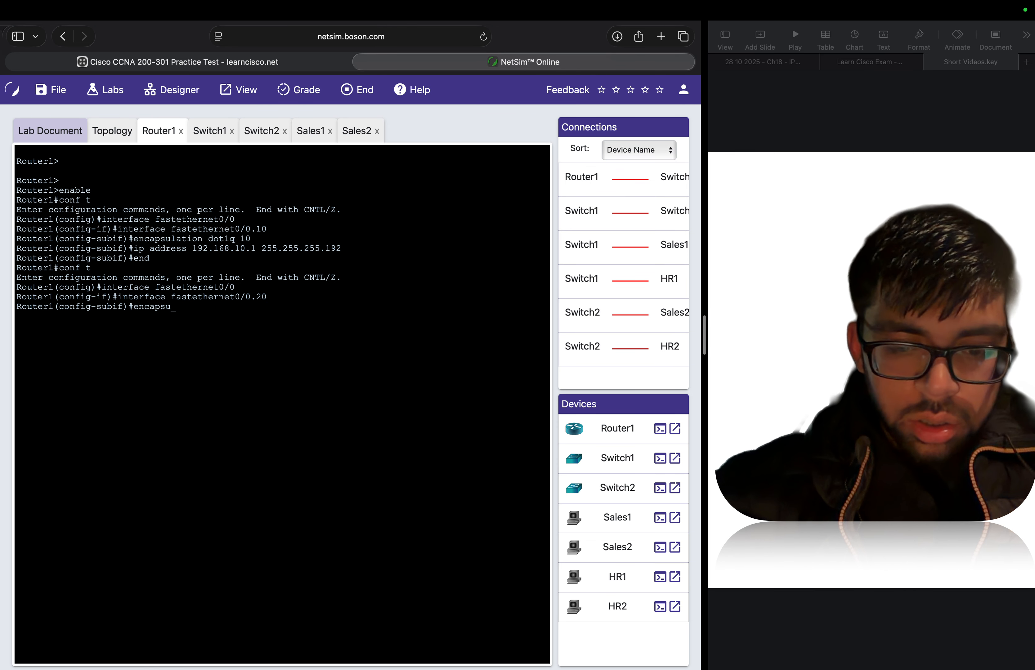
{"action": "type", "text": "lation dot"}
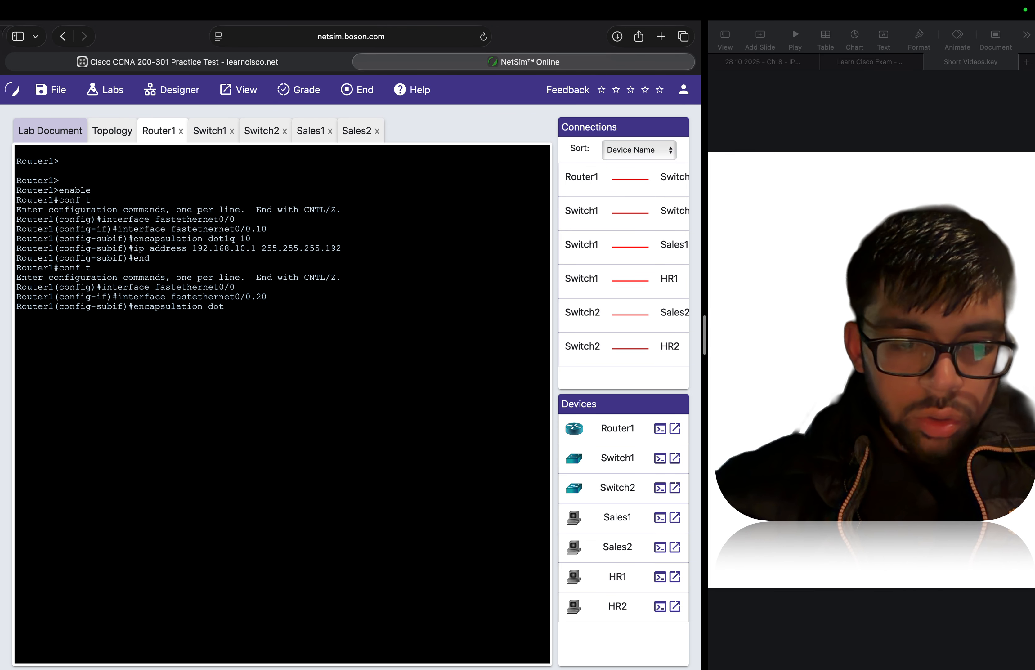
{"action": "type", "text": "1q 20"}
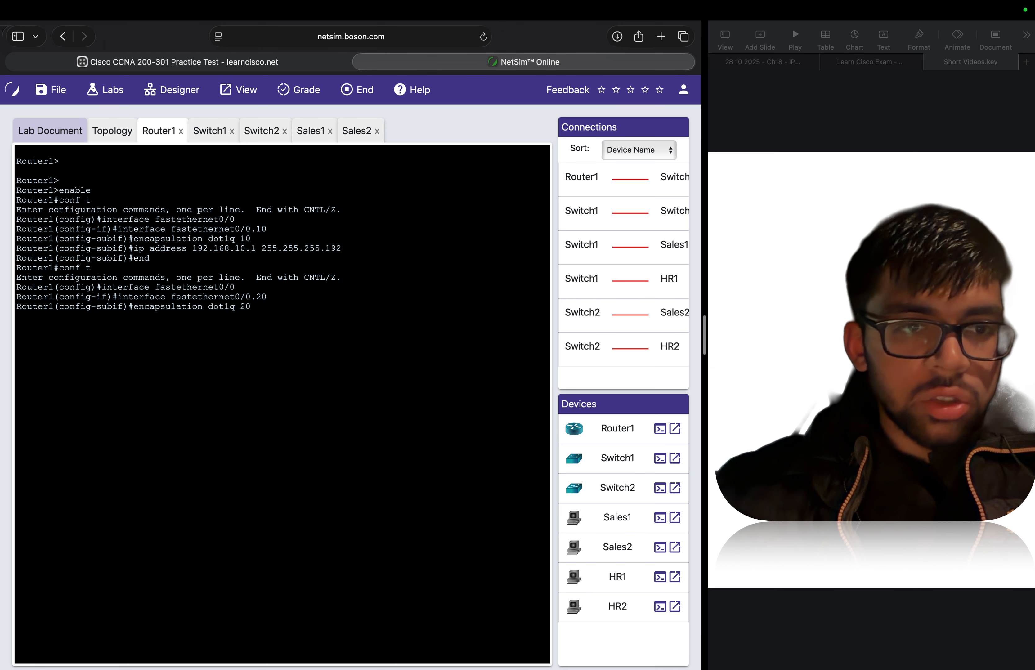
{"action": "key", "text": "Return"}
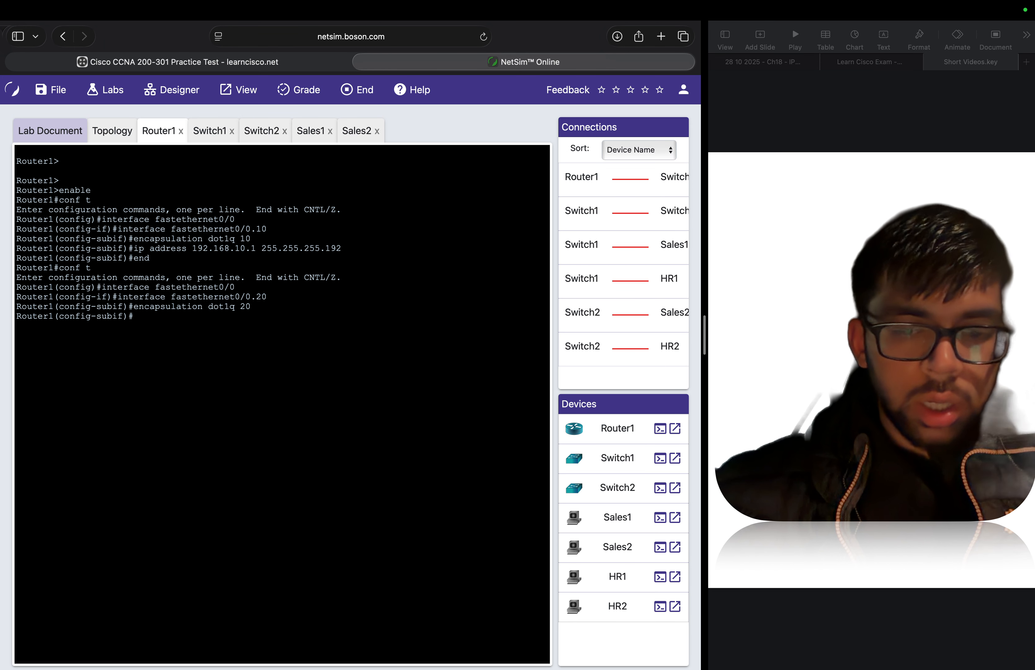
Assign IP address 192.168.20.1 with mask 255.255.255.192 to subinterface fastethernet0/0.20, and end the configuration session
{"action": "type", "text": "ip address 192.168.20.1 255."}
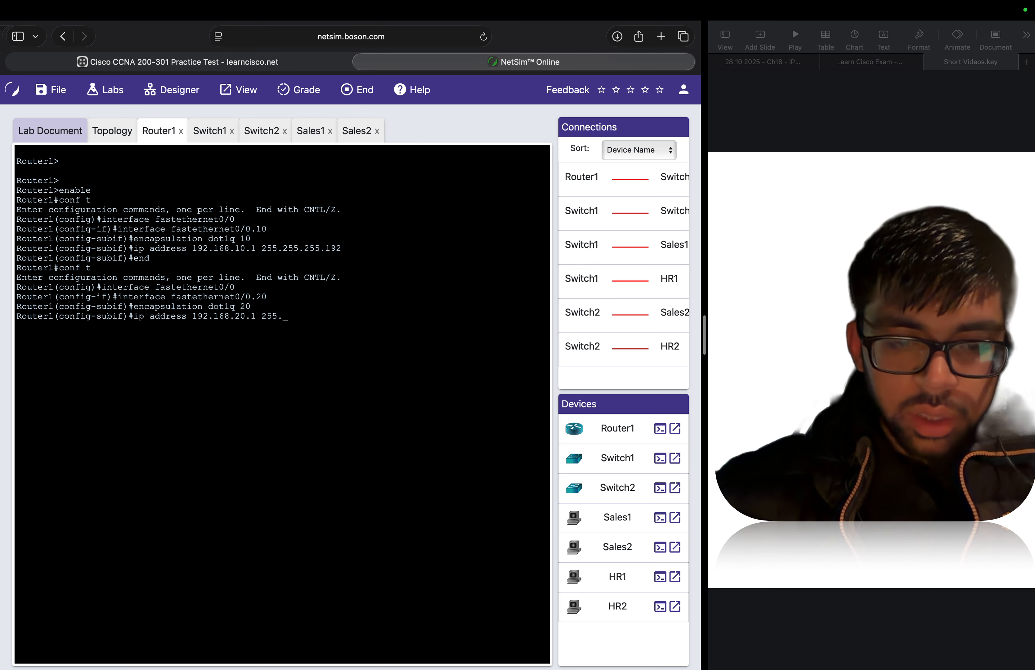
{"action": "type", "text": "255.26"}
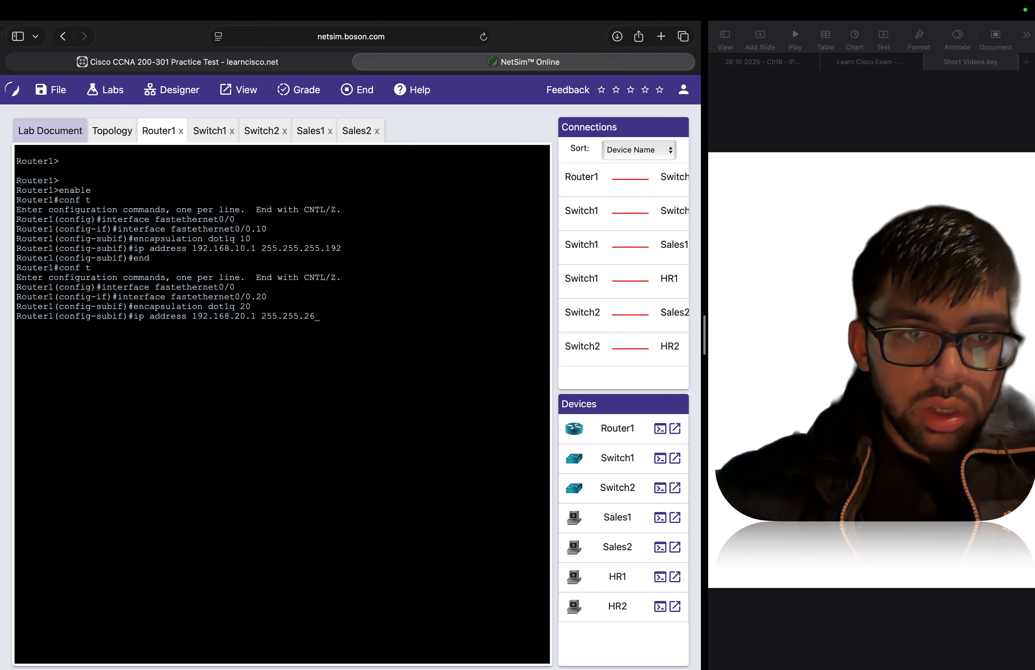
{"action": "type", "text": "5555.1"}
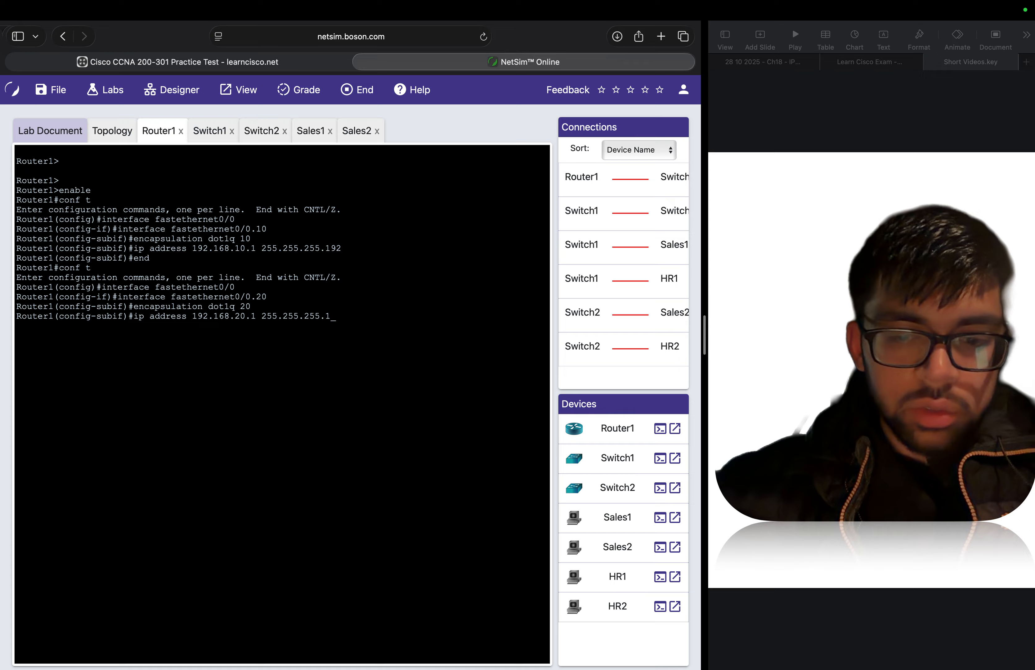
{"action": "type", "text": "92"}
{"action": "key", "text": "Return"}
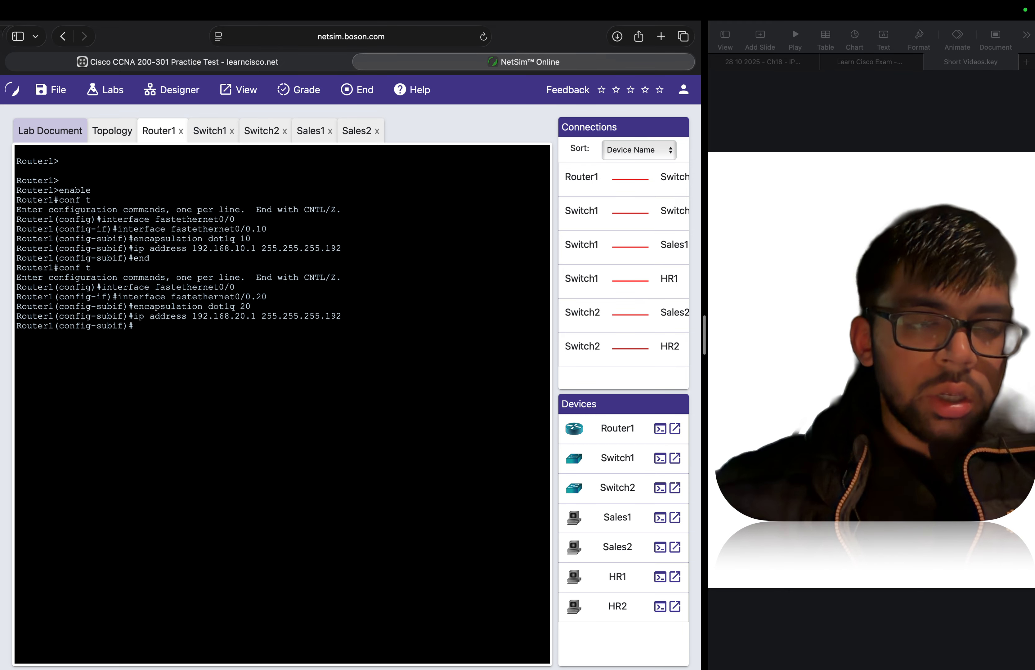
{"action": "type", "text": "end"}
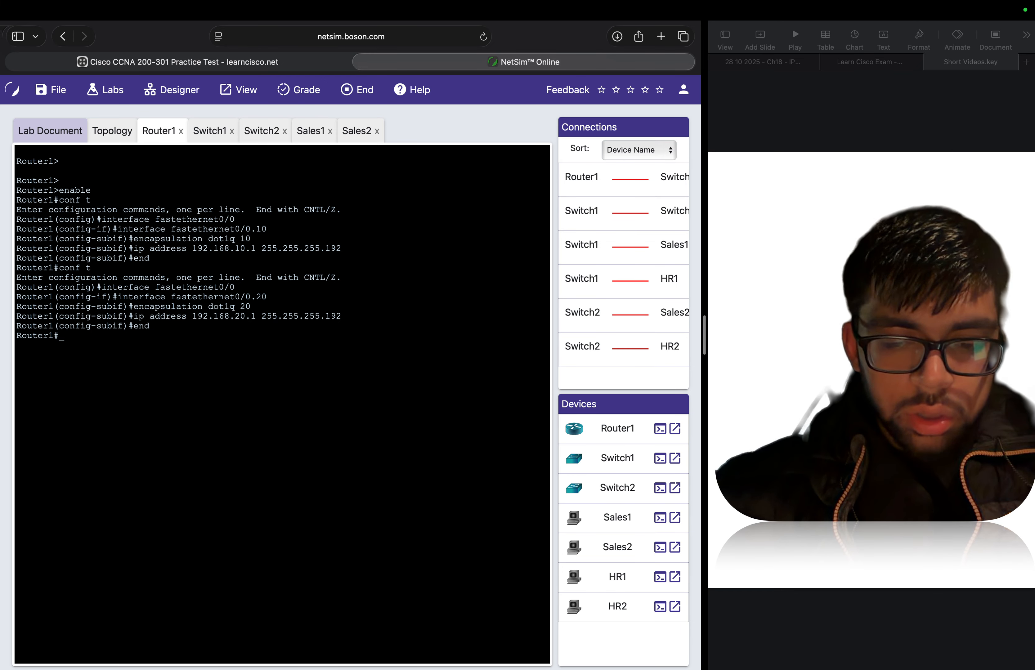
Run show ip int brief on Router1 and examine the addresses and status of FastEthernet0/0 and its subinterfaces
{"action": "type", "text": "shopw i"}
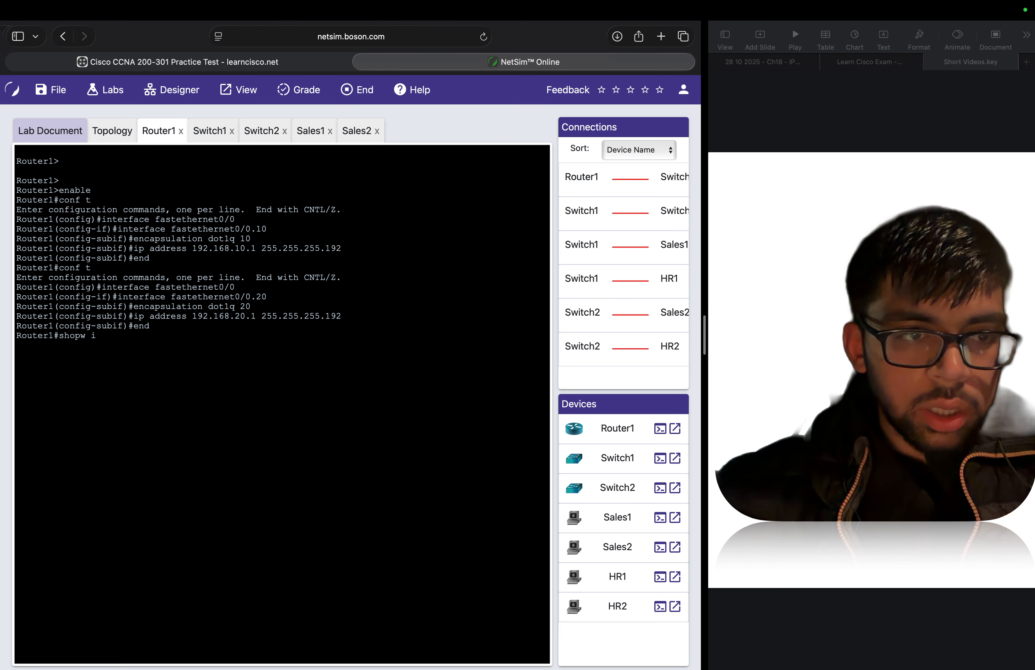
{"action": "key", "text": "BackSpace"}
{"action": "type", "text": "w ip int brief"}
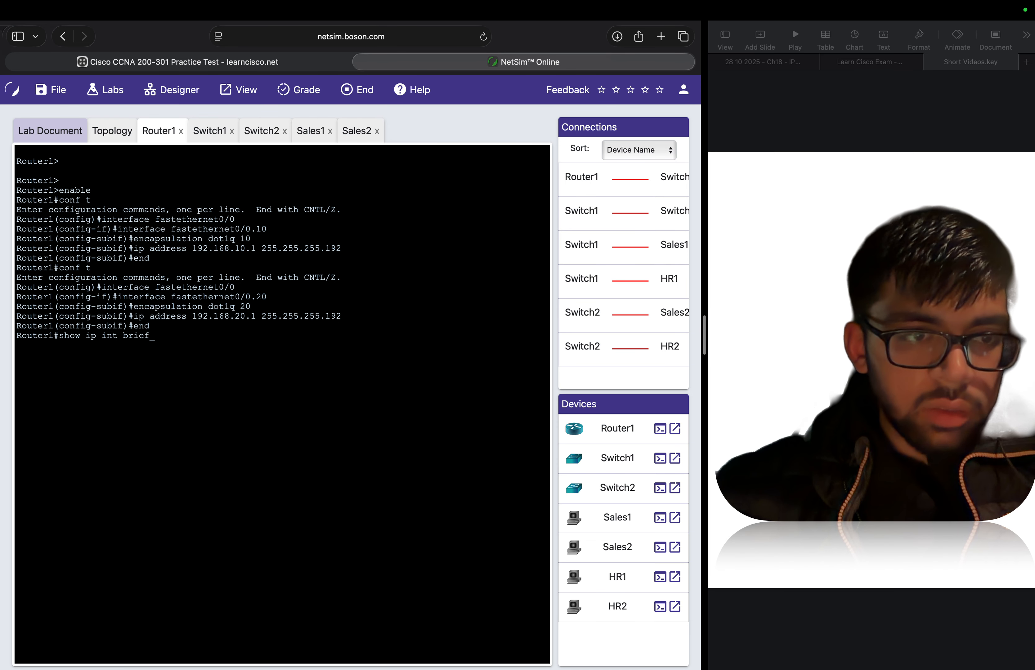
{"action": "key", "text": "Return"}
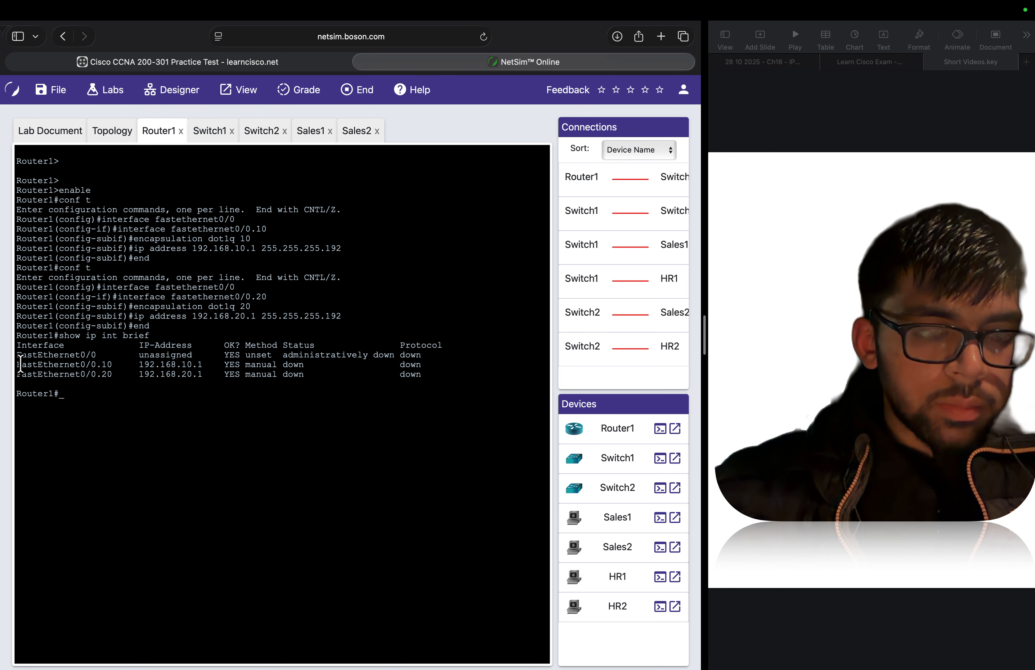
{"action": "left_click_drag", "start_coordinate": [16, 365], "coordinate": [197, 383]}
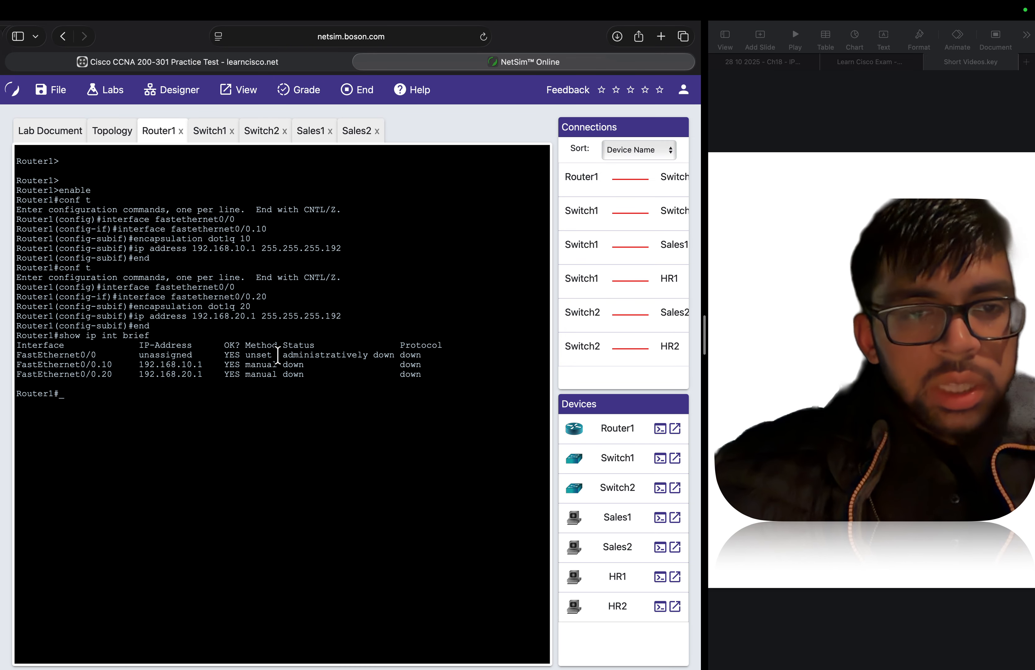
Enter global configuration mode on Router1 and enable interface fastethernet0/0 with no shut
{"action": "left_click_drag", "start_coordinate": [278, 356], "coordinate": [381, 356]}
{"action": "left_click", "coordinate": [290, 401]}
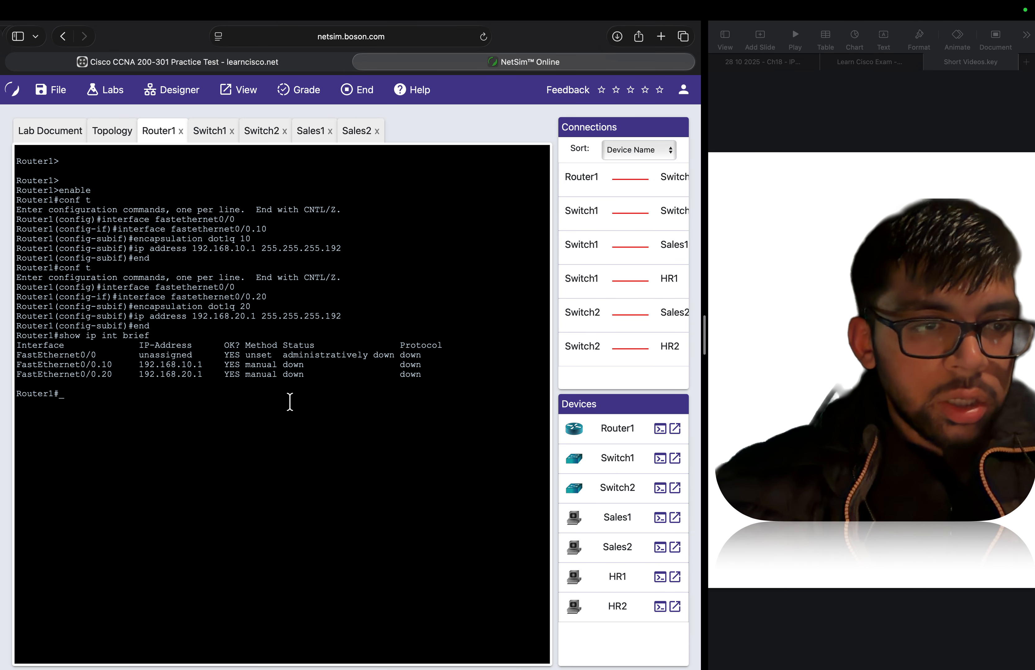
{"action": "type", "text": "conf t"}
{"action": "key", "text": "Return"}
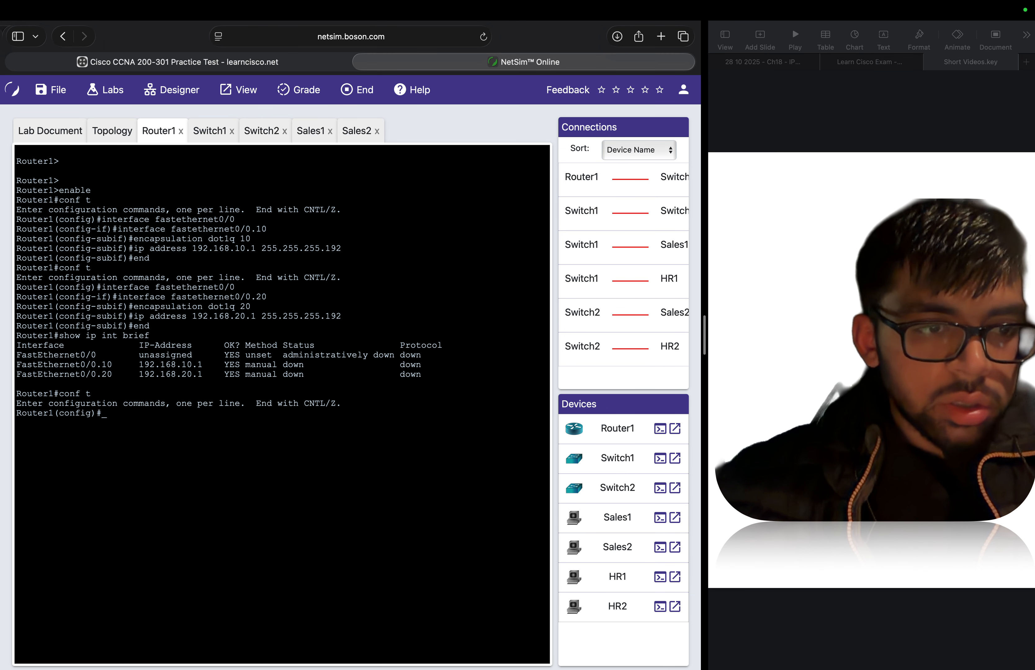
{"action": "type", "text": "interface fa"}
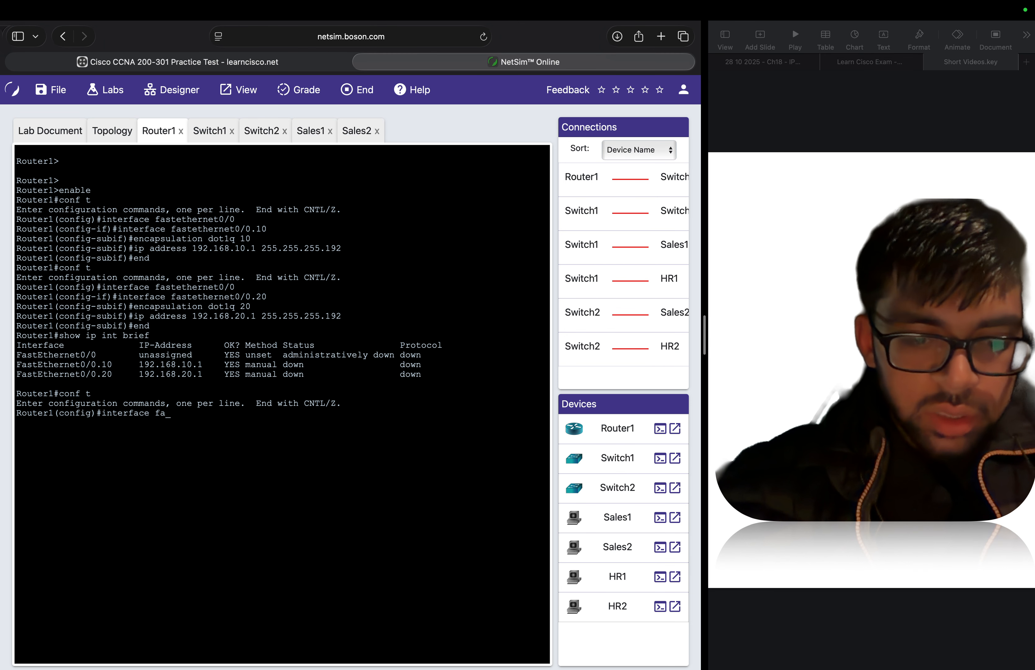
{"action": "type", "text": "stethernet0."}
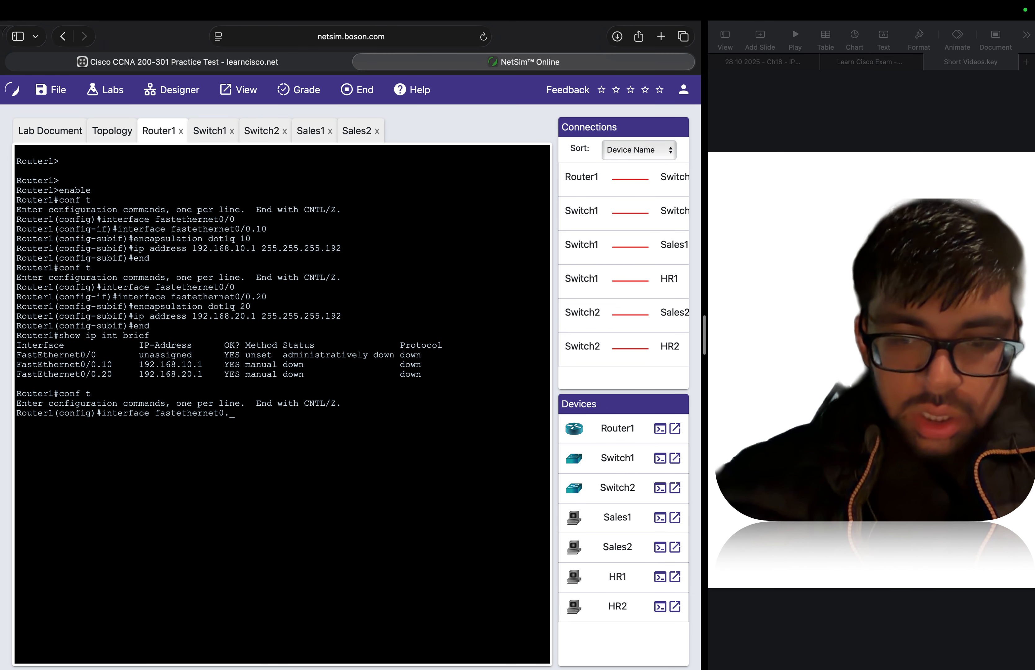
{"action": "key", "text": "BackSpace"}
{"action": "type", "text": "/0"}
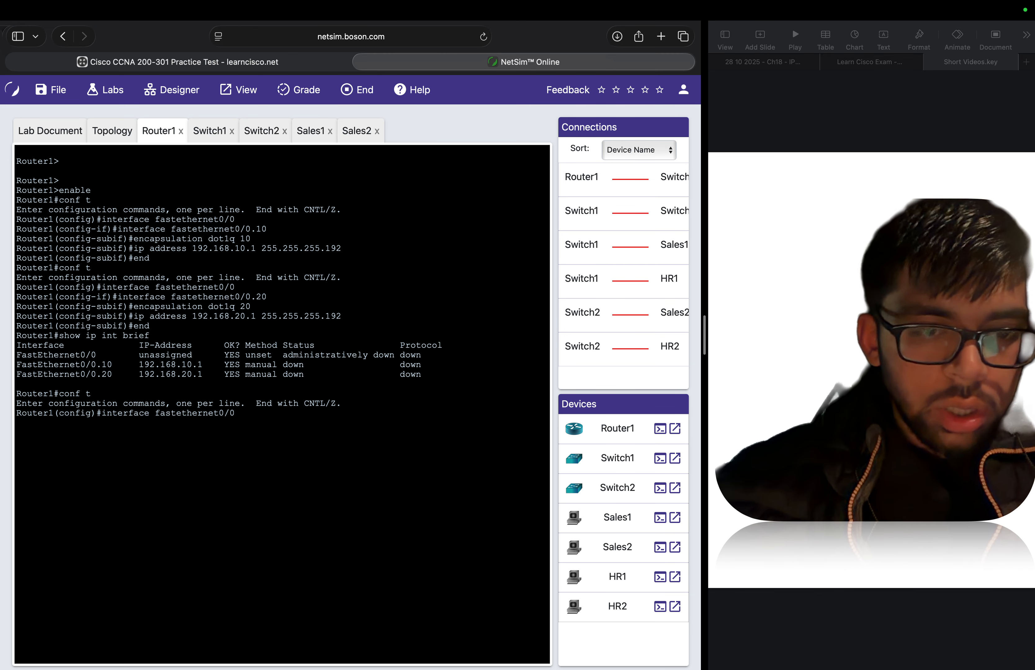
{"action": "key", "text": "Return"}
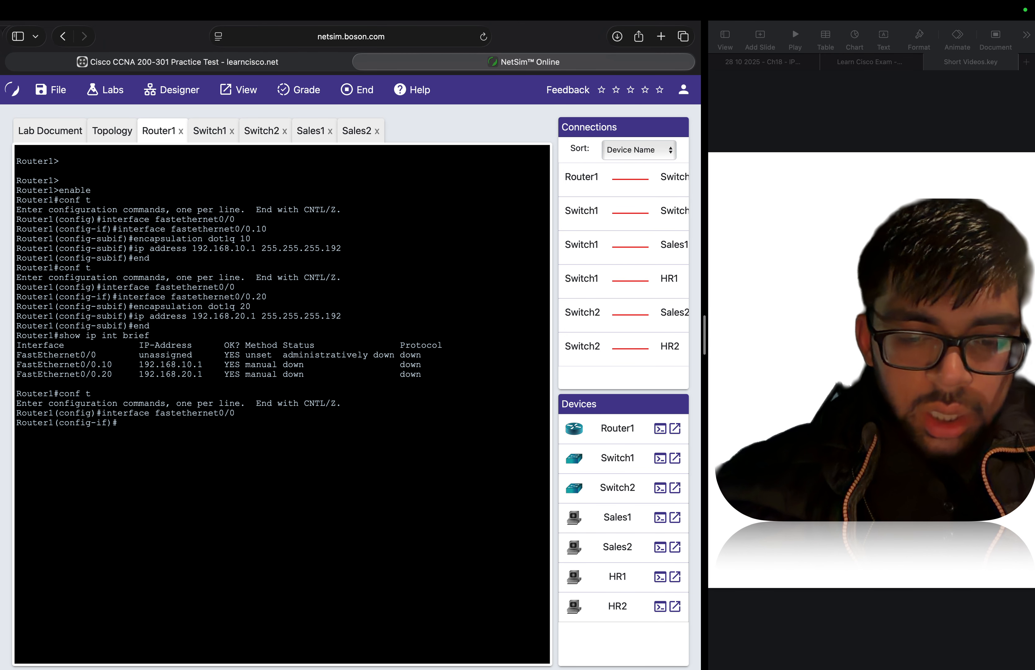
{"action": "type", "text": "no shut"}
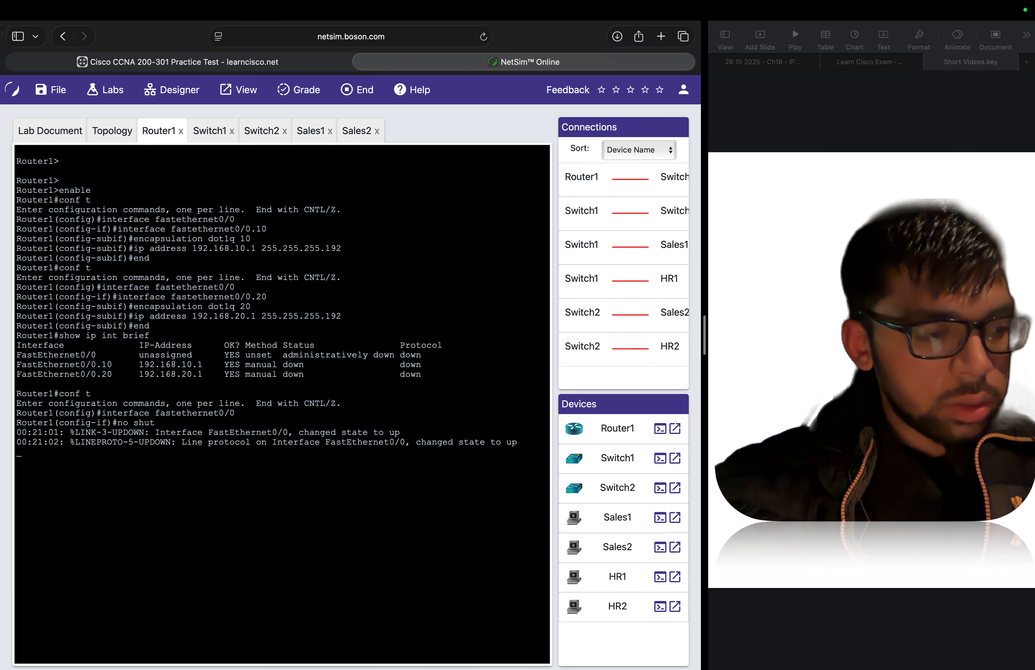
{"action": "key", "text": "Return"}
{"action": "key", "text": "Return"}
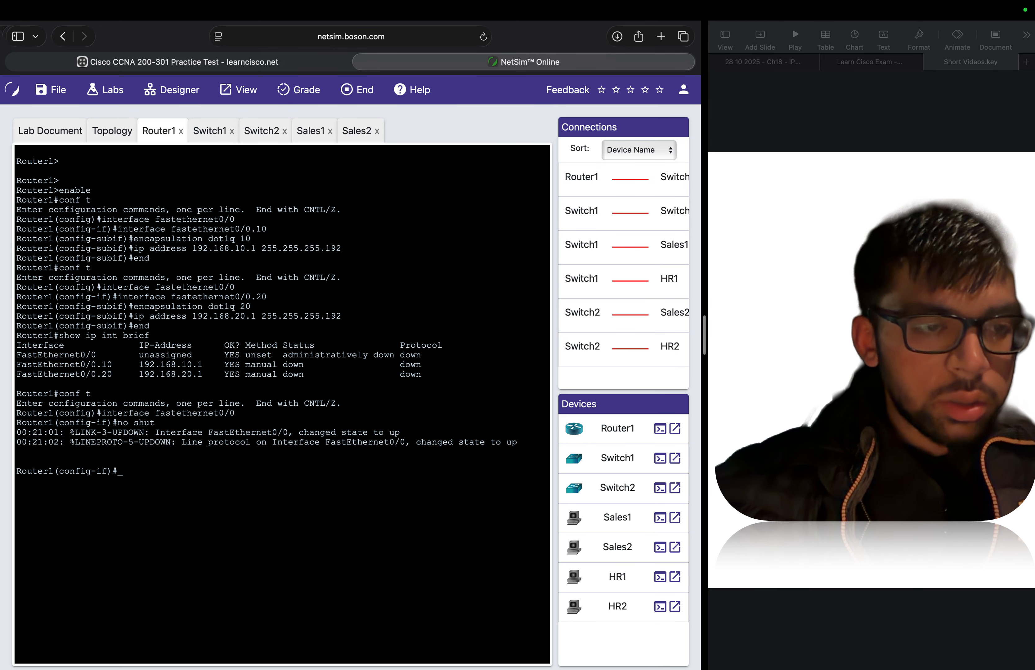
{"action": "key", "text": "Up"}
{"action": "key", "text": "Up"}
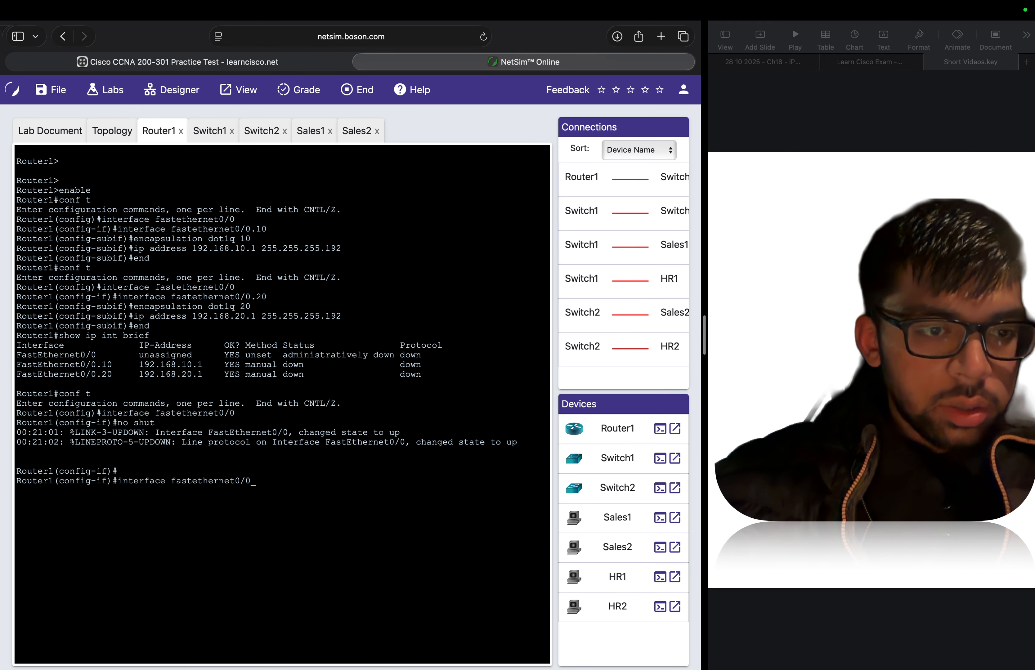
{"action": "key", "text": "BackSpace"}
{"action": "key", "text": "BackSpace"}
{"action": "key", "text": "BackSpace"}
{"action": "key", "text": "BackSpace"}
{"action": "key", "text": "BackSpace"}
{"action": "key", "text": "BackSpace"}
{"action": "key", "text": "BackSpace"}
{"action": "key", "text": "BackSpace"}
{"action": "key", "text": "BackSpace"}
{"action": "key", "text": "BackSpace"}
{"action": "key", "text": "BackSpace"}
{"action": "key", "text": "BackSpace"}
{"action": "key", "text": "BackSpace"}
{"action": "key", "text": "BackSpace"}
{"action": "key", "text": "BackSpace"}
{"action": "key", "text": "BackSpace"}
{"action": "key", "text": "BackSpace"}
{"action": "key", "text": "BackSpace"}
{"action": "key", "text": "BackSpace"}
{"action": "key", "text": "BackSpace"}
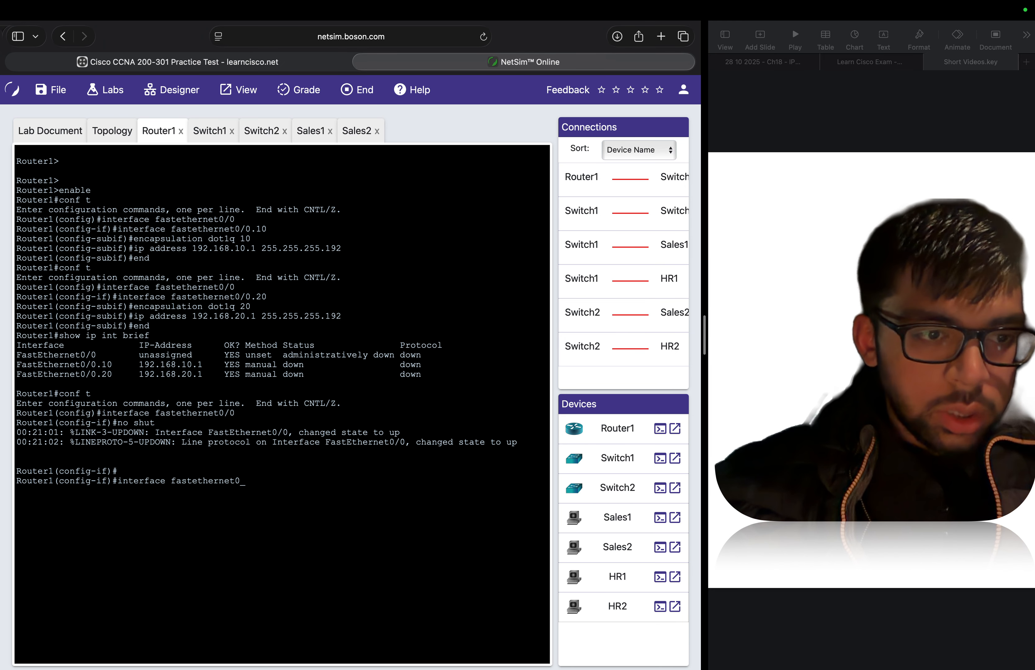
{"action": "key", "text": "BackSpace"}
{"action": "key", "text": "BackSpace"}
{"action": "key", "text": "BackSpace"}
{"action": "key", "text": "BackSpace"}
{"action": "key", "text": "BackSpace"}
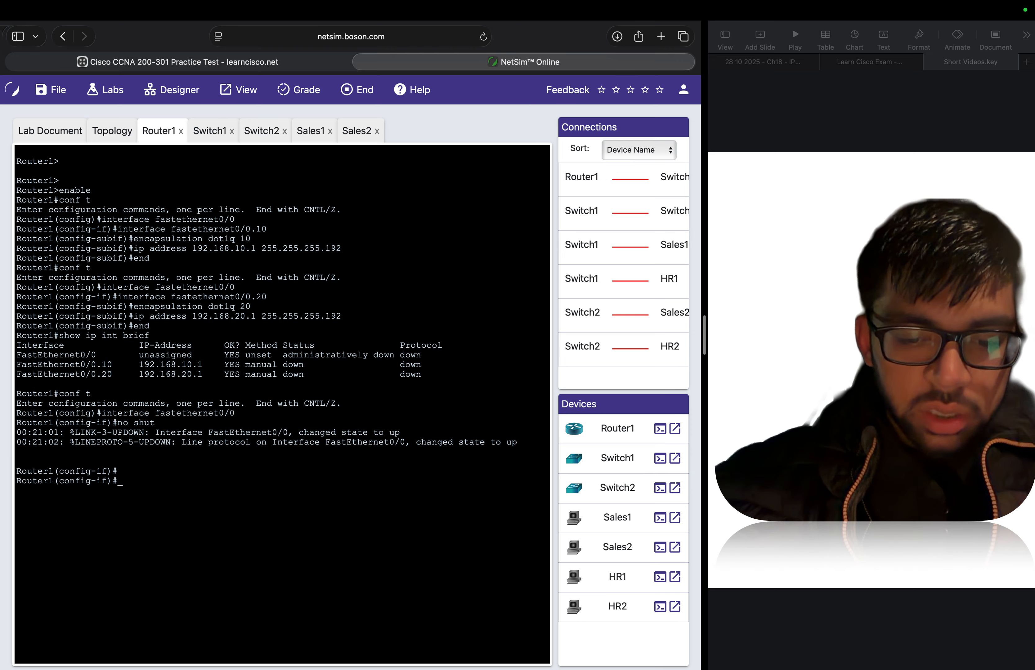
End Router1's configuration session and run show ip int brief to check the status of FastEthernet0/0 and its subinterfaces
{"action": "type", "text": "end"}
{"action": "key", "text": "Return"}
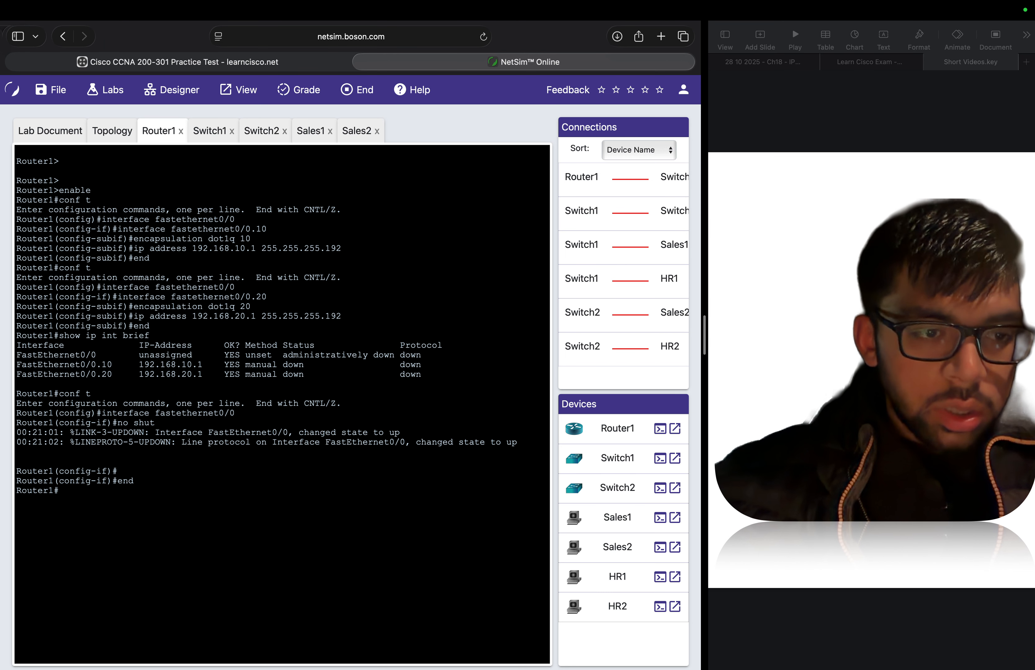
{"action": "type", "text": "conf t"}
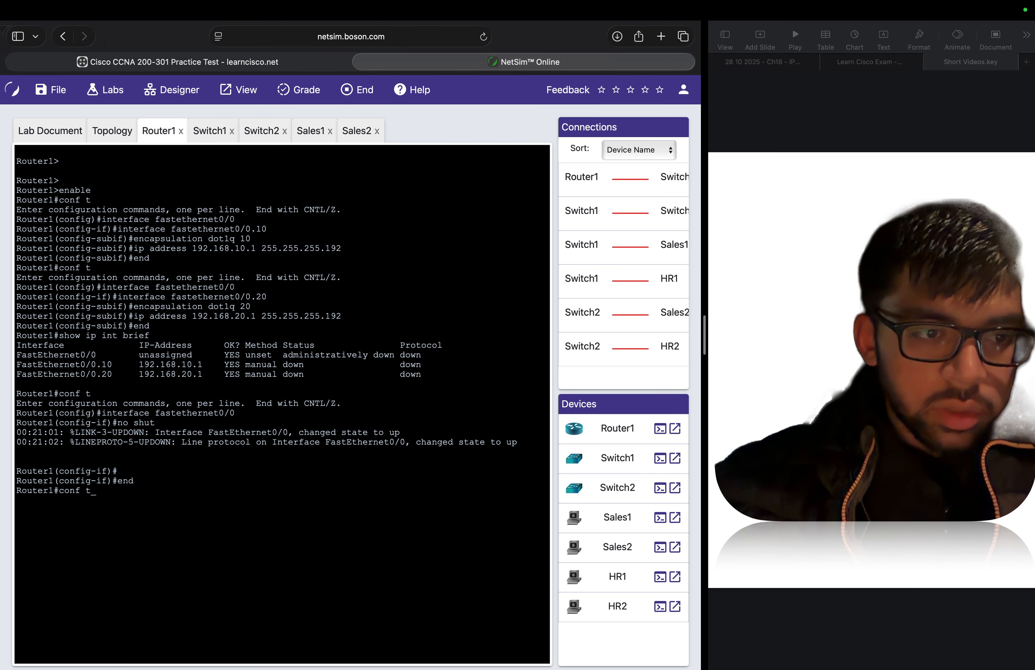
{"action": "key", "text": "Up"}
{"action": "key", "text": "Up"}
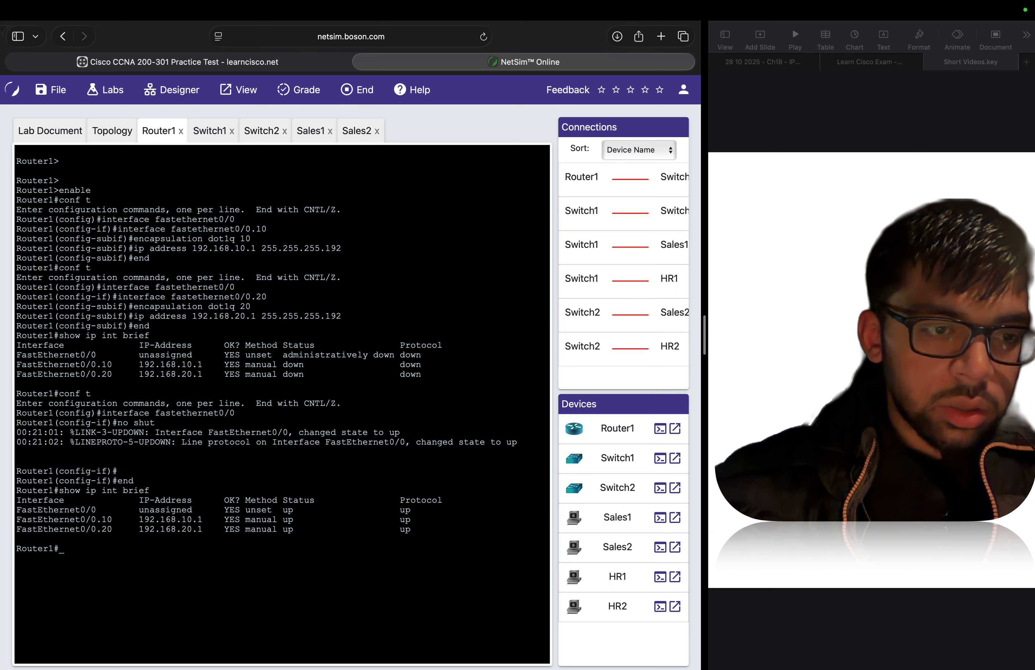
{"action": "left_click_drag", "start_coordinate": [17, 508], "coordinate": [434, 540]}
{"action": "left_click", "coordinate": [432, 543]}
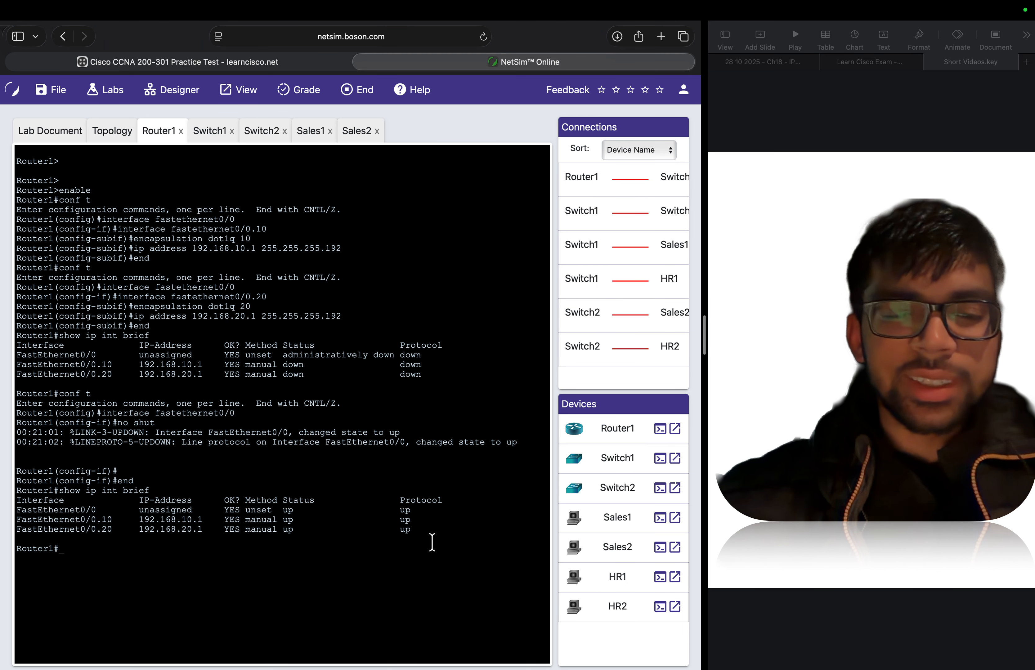
{"action": "key", "text": "super+shift+5"}
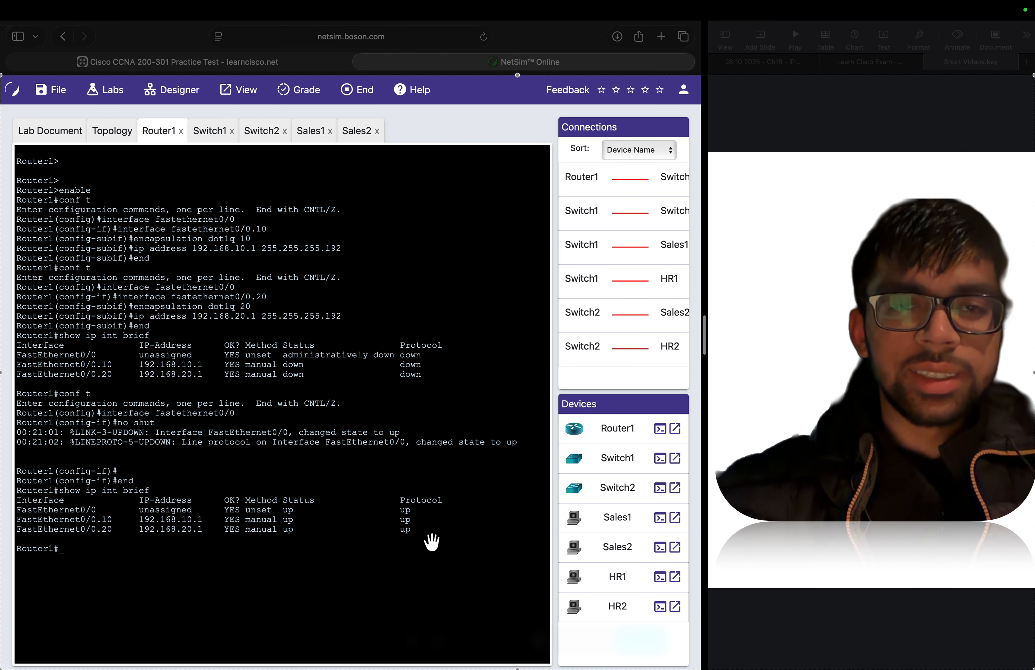